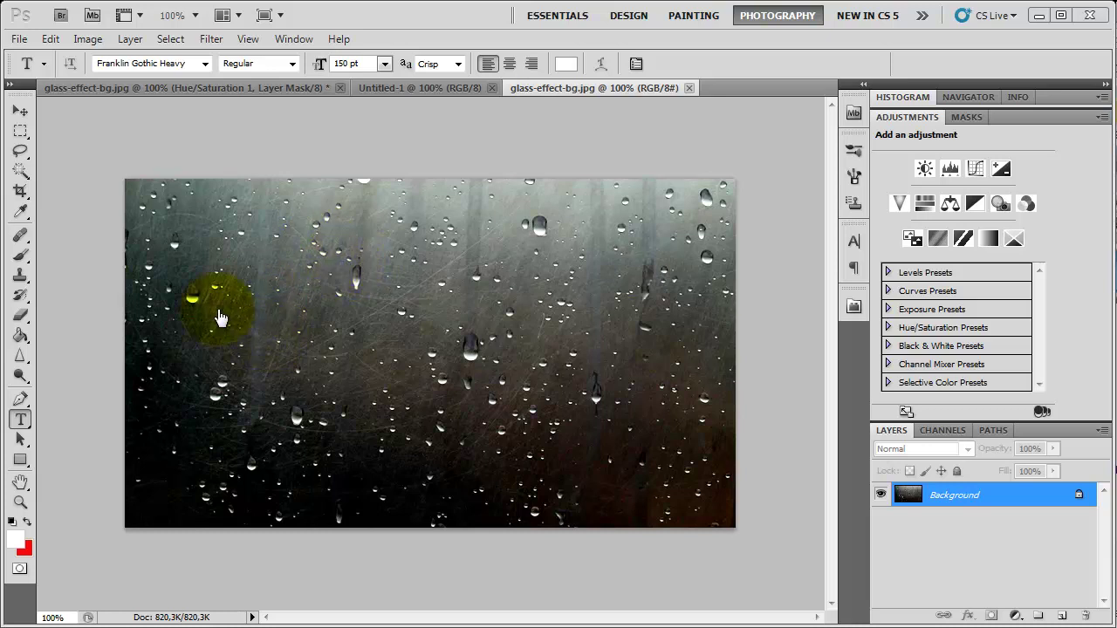
# Step: Compare the finished glass-text example with the plain raindrop background image
pyautogui.click(237, 87)
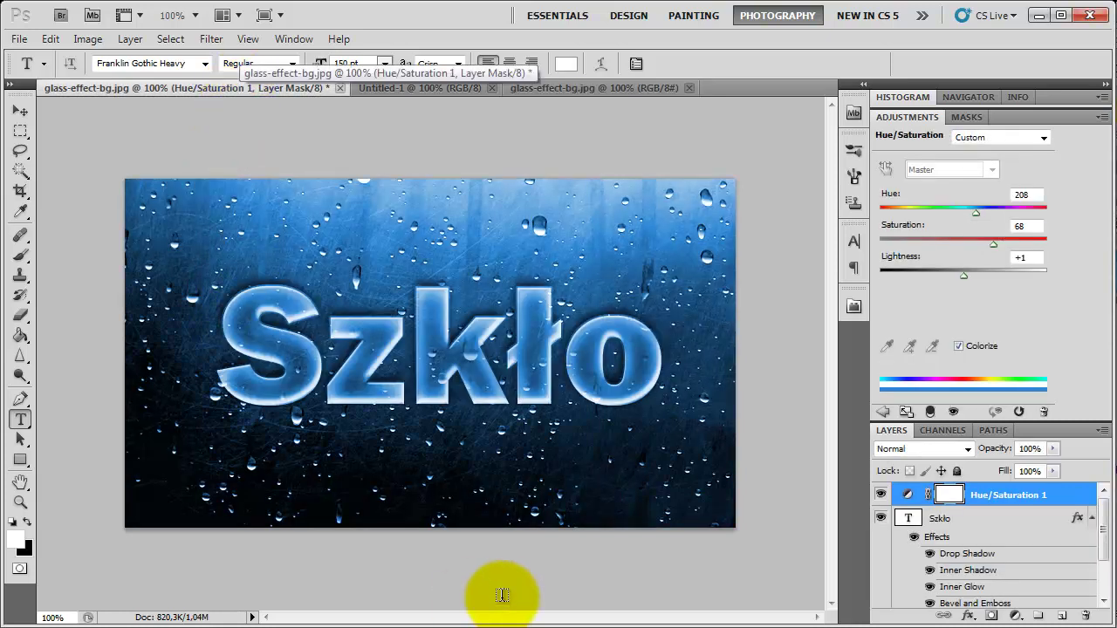
pyautogui.click(553, 87)
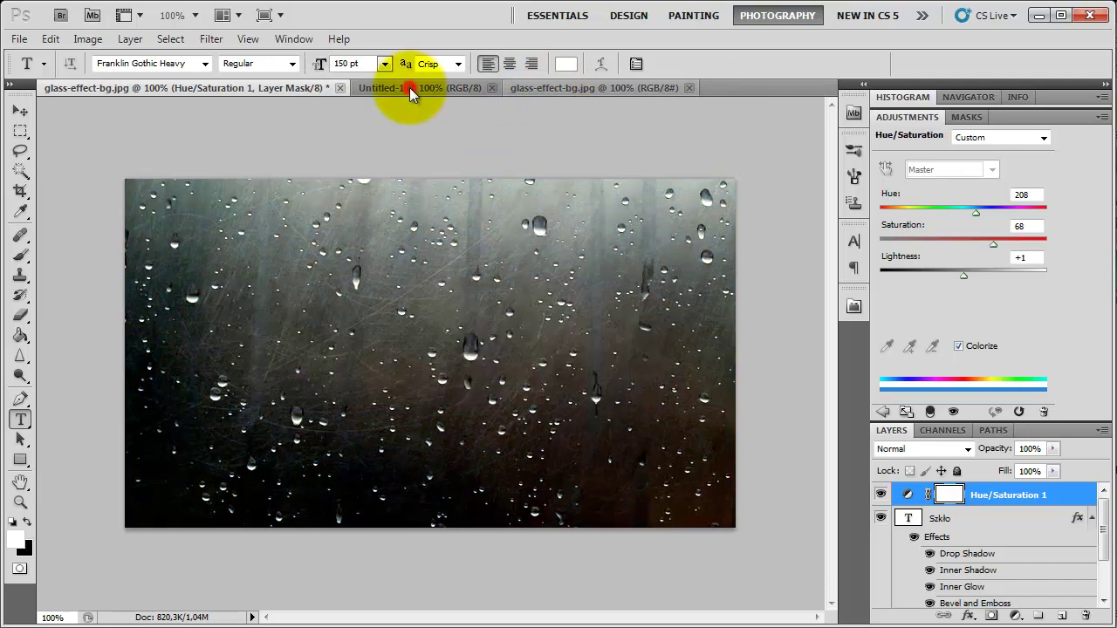
pyautogui.click(410, 87)
pyautogui.click(581, 87)
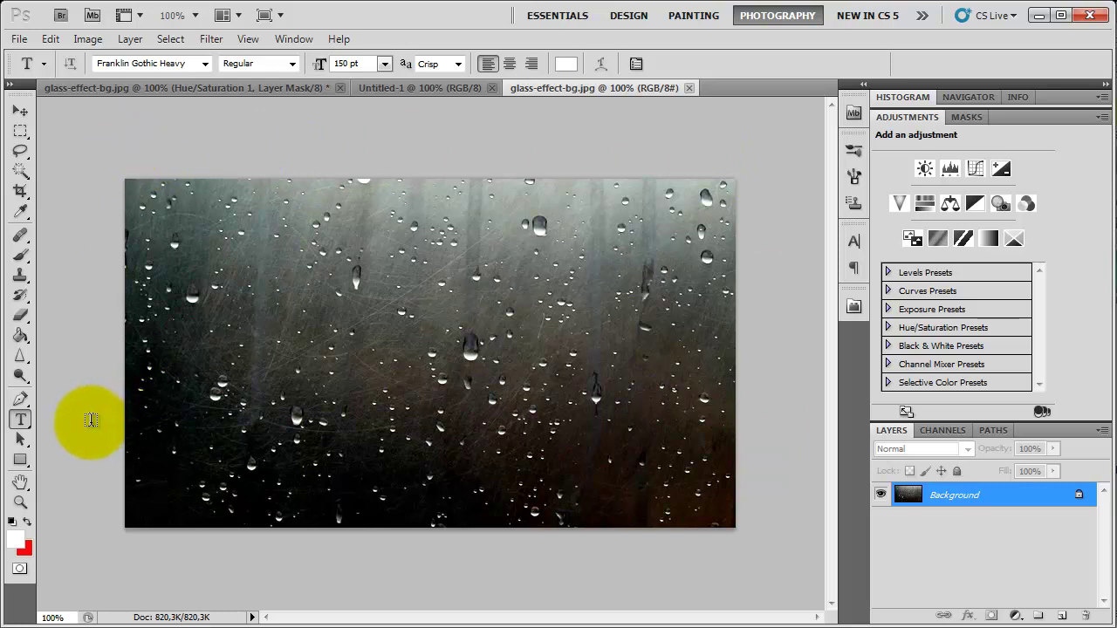
# Step: Add 'Pogoda' in white 150 pt Franklin Gothic Heavy, centred on the raindrop image
pyautogui.click(190, 342)
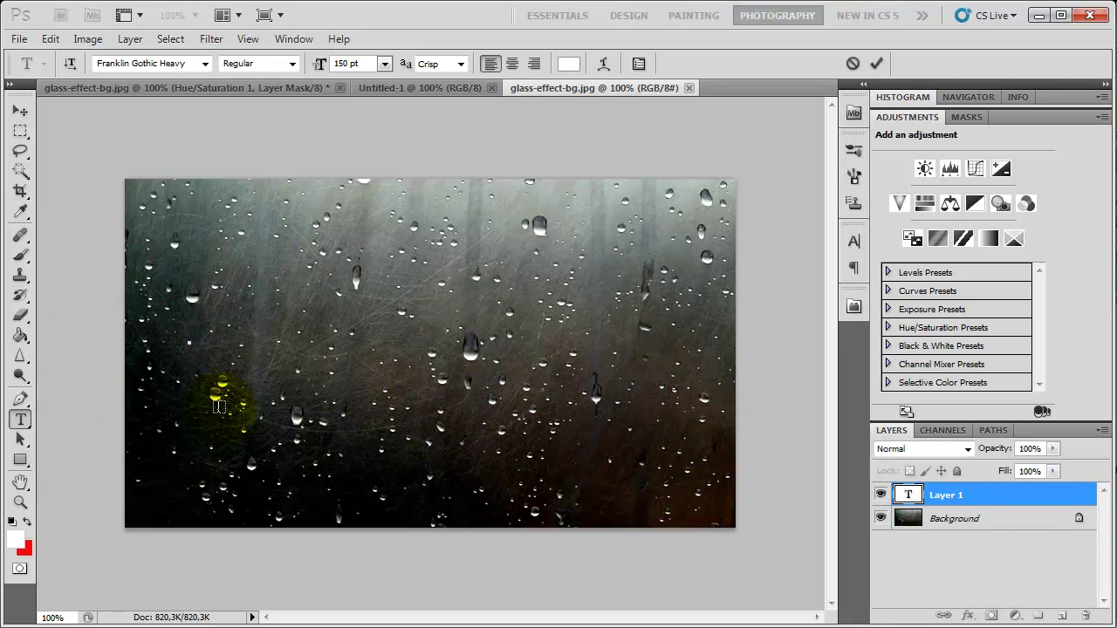
pyautogui.write('Pogoda')
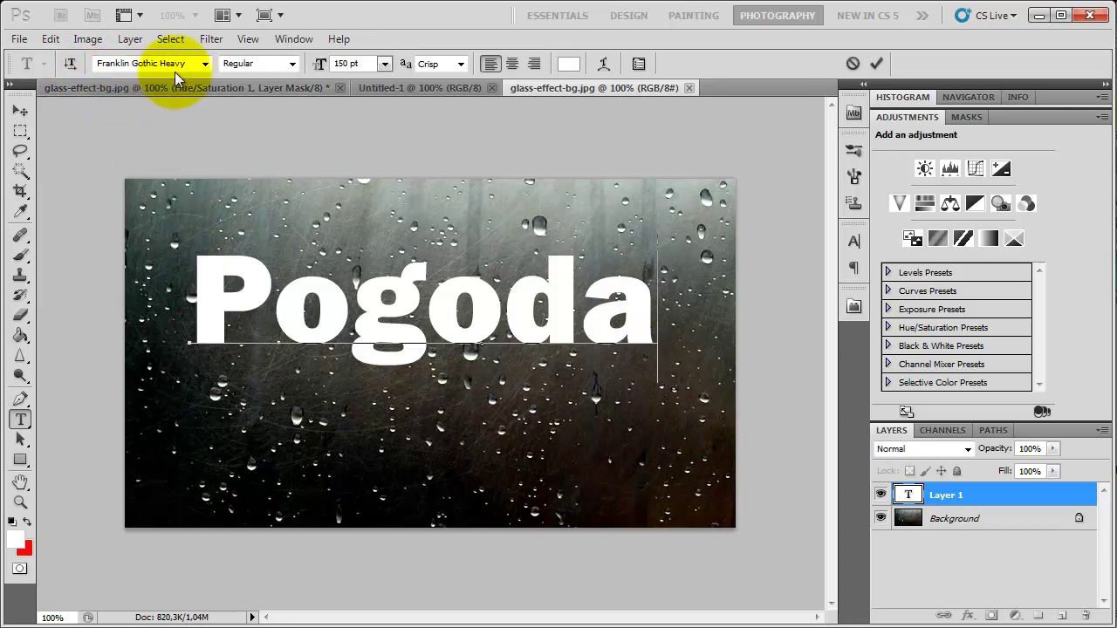
pyautogui.moveTo(427, 412); pyautogui.dragTo(438, 461)
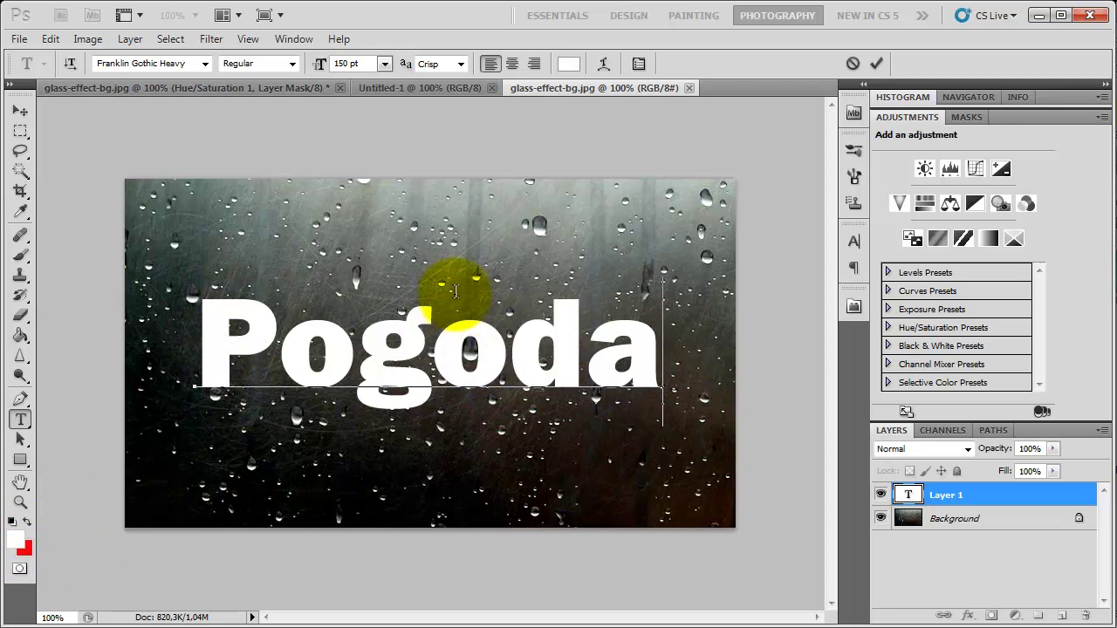
pyautogui.click(973, 499)
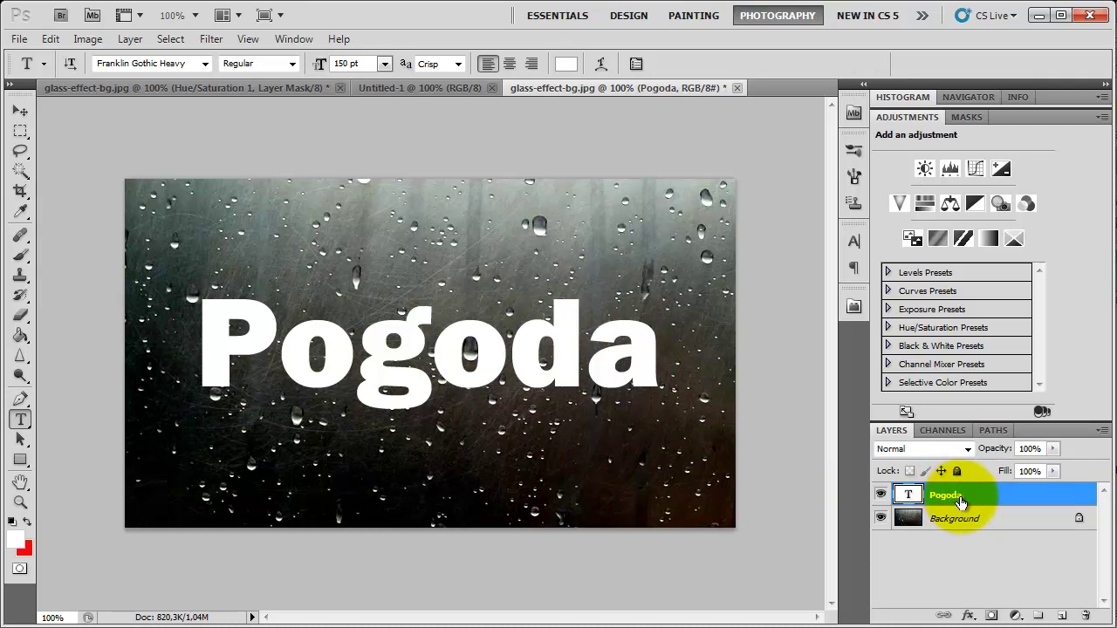
# Step: Enable Drop Shadow on the Pogoda layer: 94% opacity, 5 px distance, 13 px size
pyautogui.rightClick(975, 499)
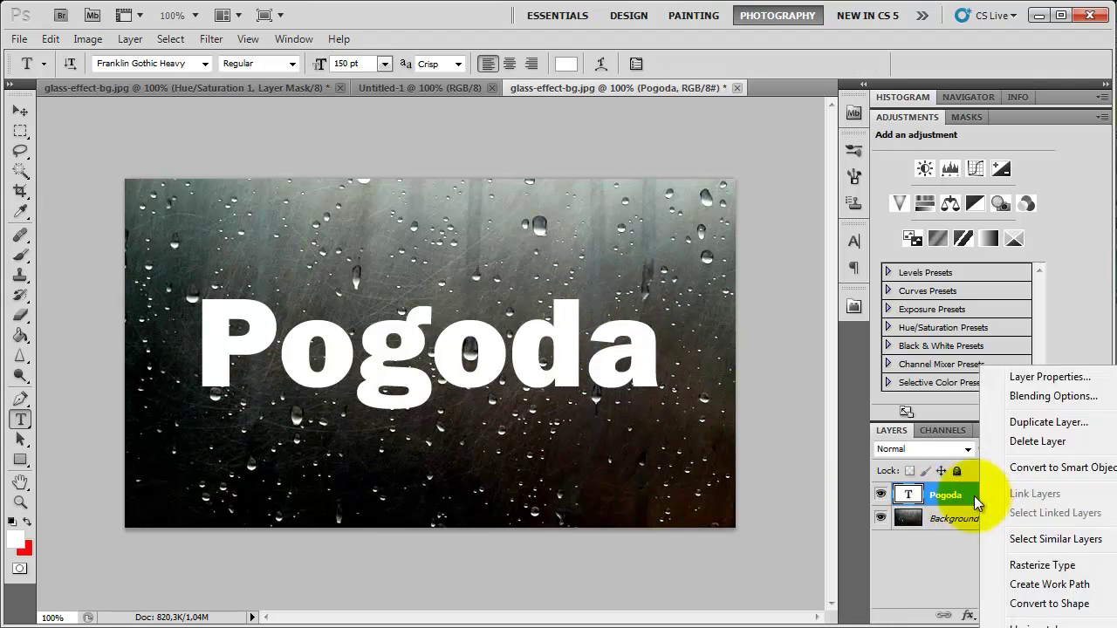
pyautogui.click(1015, 400)
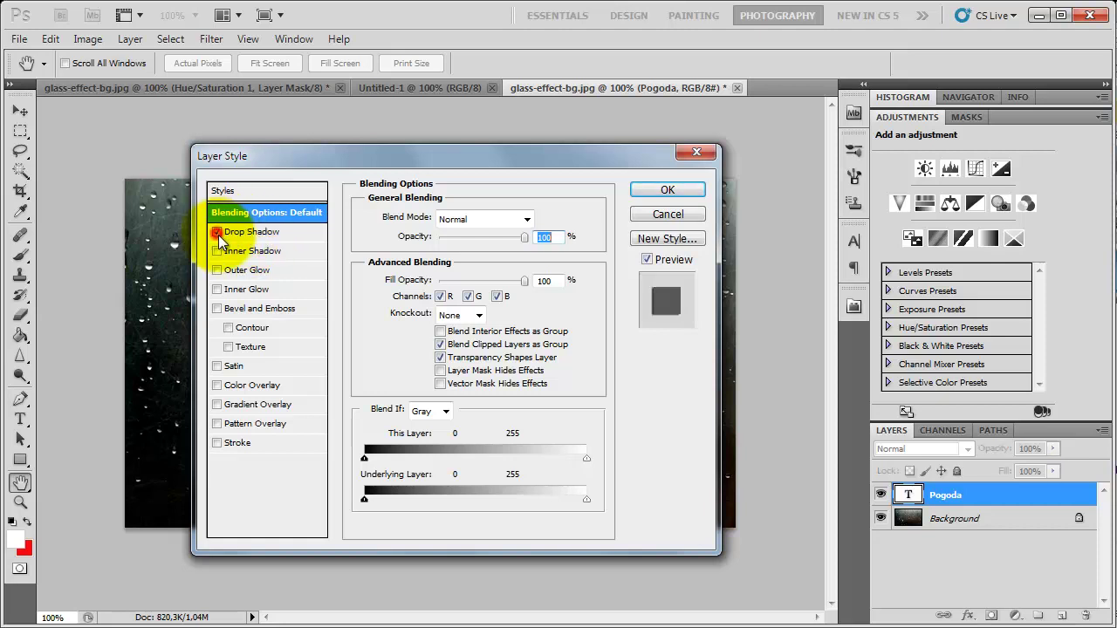
pyautogui.click(238, 232)
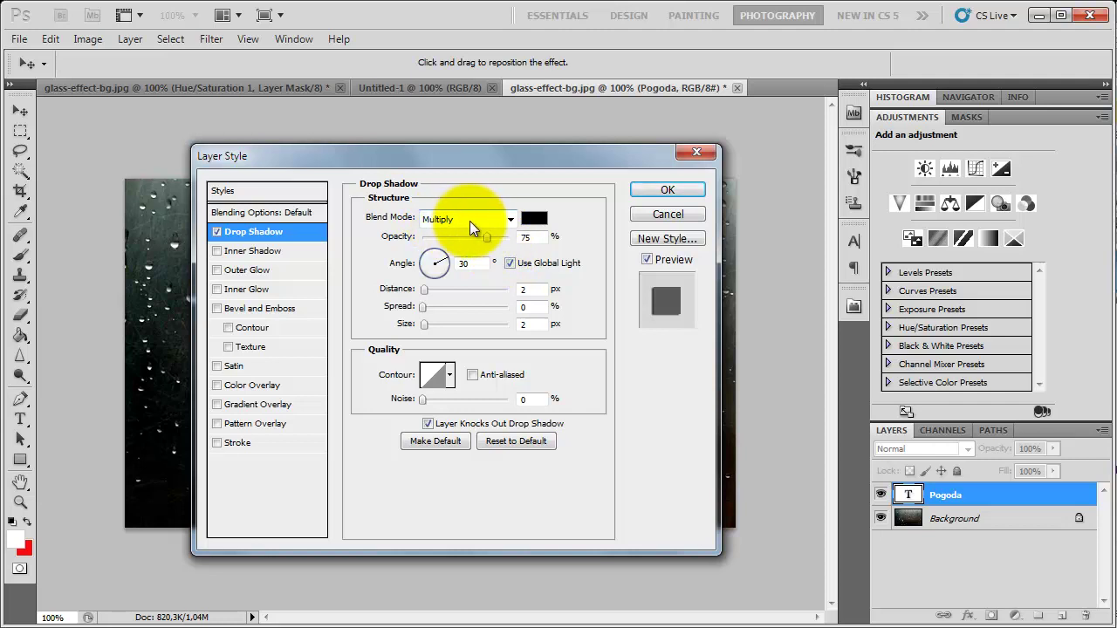
pyautogui.doubleClick(527, 237)
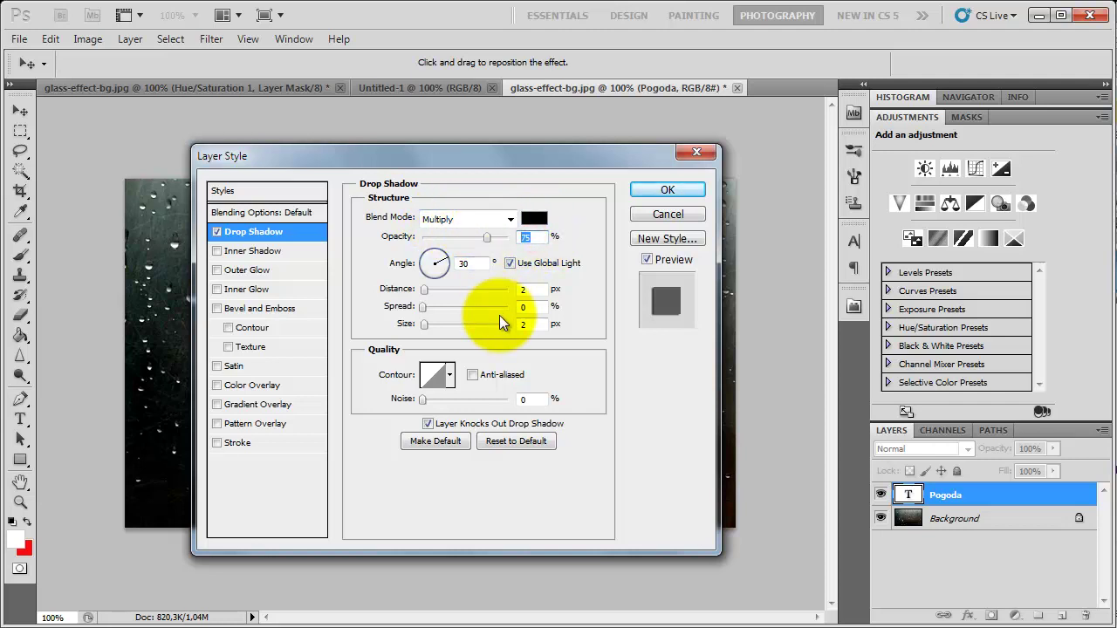
pyautogui.write('94')
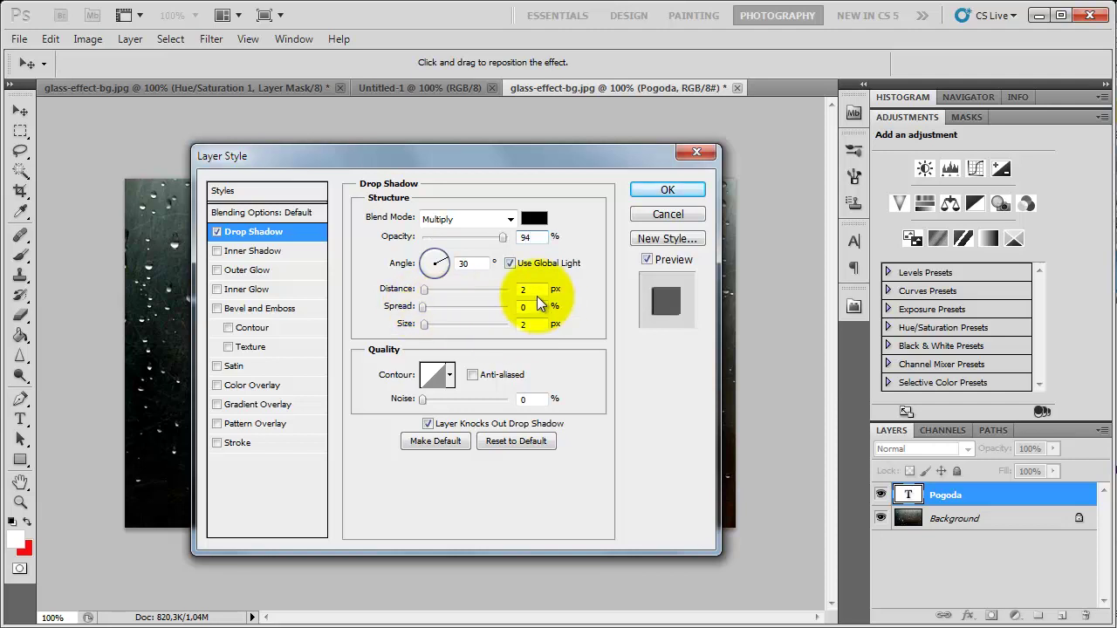
pyautogui.doubleClick(526, 289)
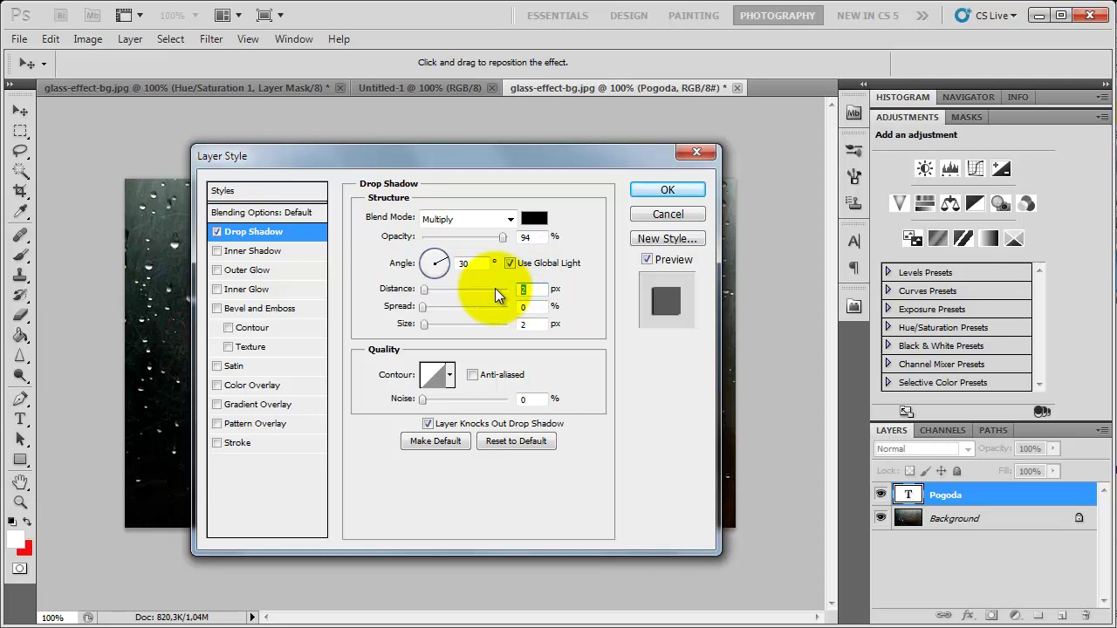
pyautogui.write('5')
pyautogui.press('Tab')
pyautogui.press('Tab')
pyautogui.write('13')
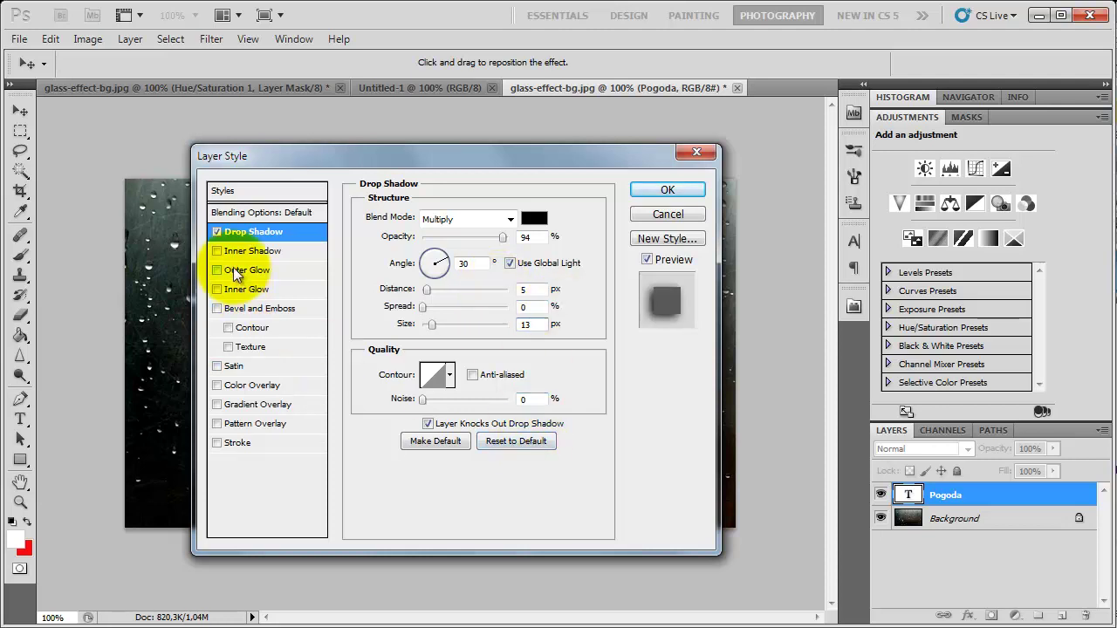
# Step: Enable Inner Shadow with Normal blend mode and a white shadow colour
pyautogui.click(217, 251)
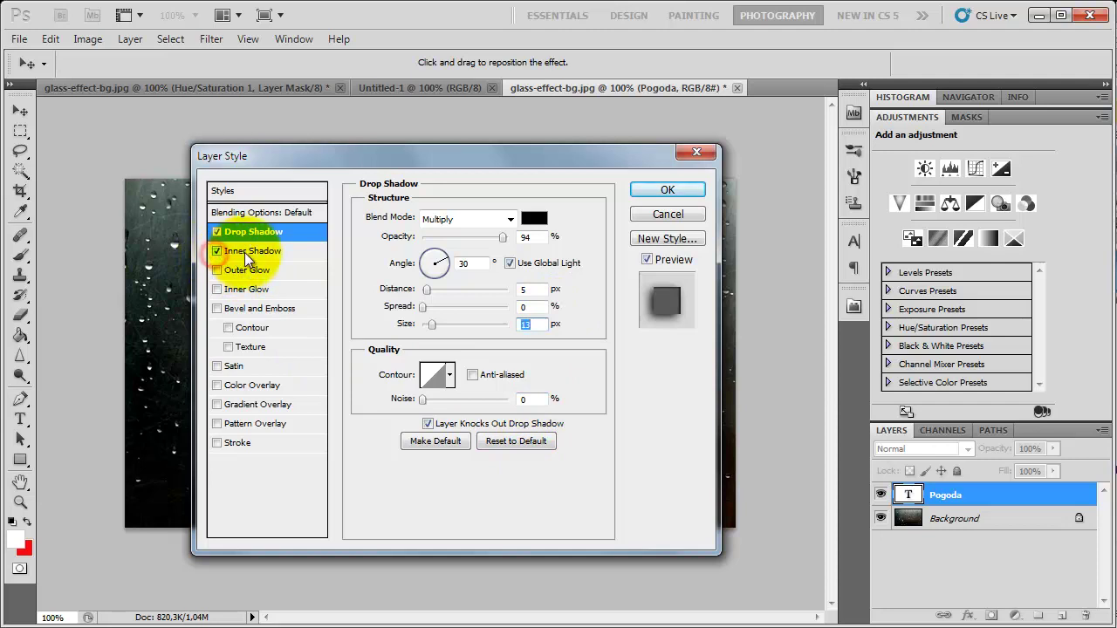
pyautogui.click(245, 252)
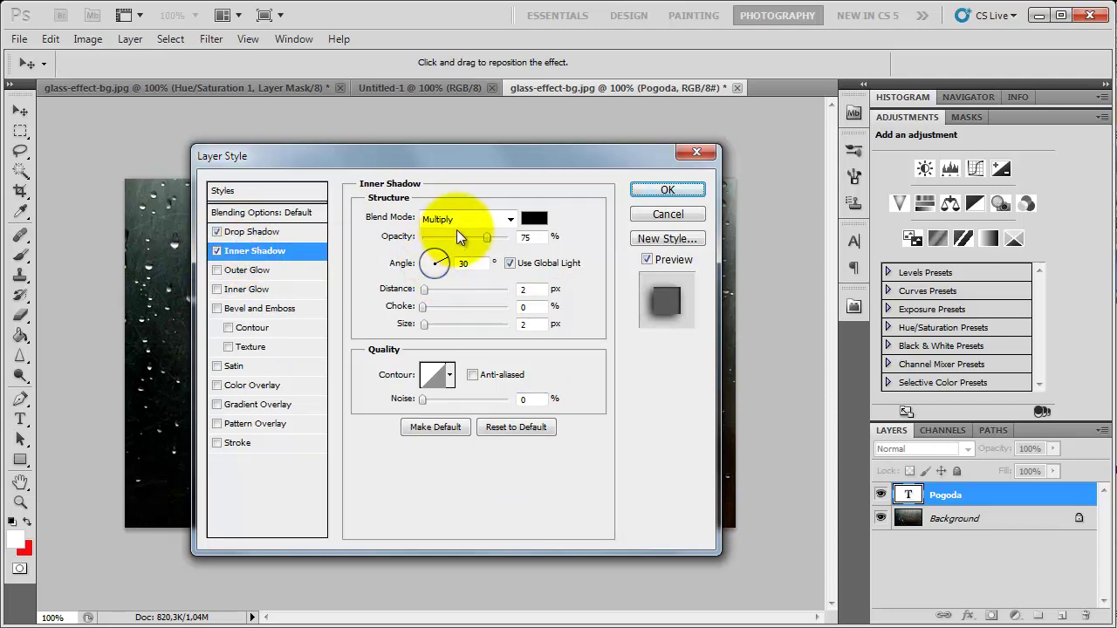
pyautogui.click(508, 219)
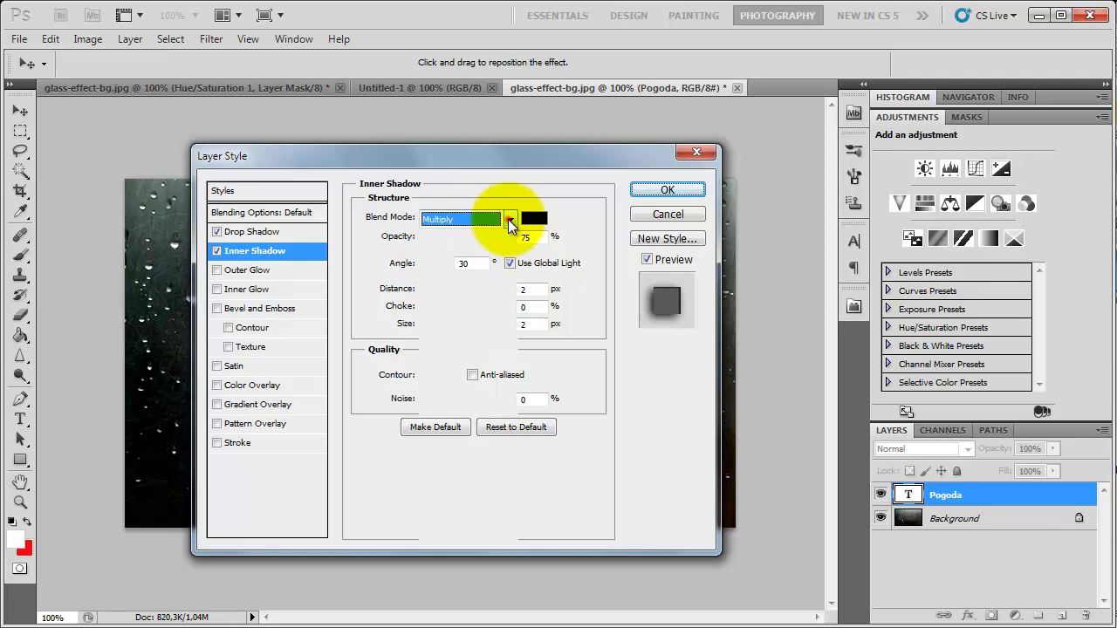
pyautogui.click(475, 235)
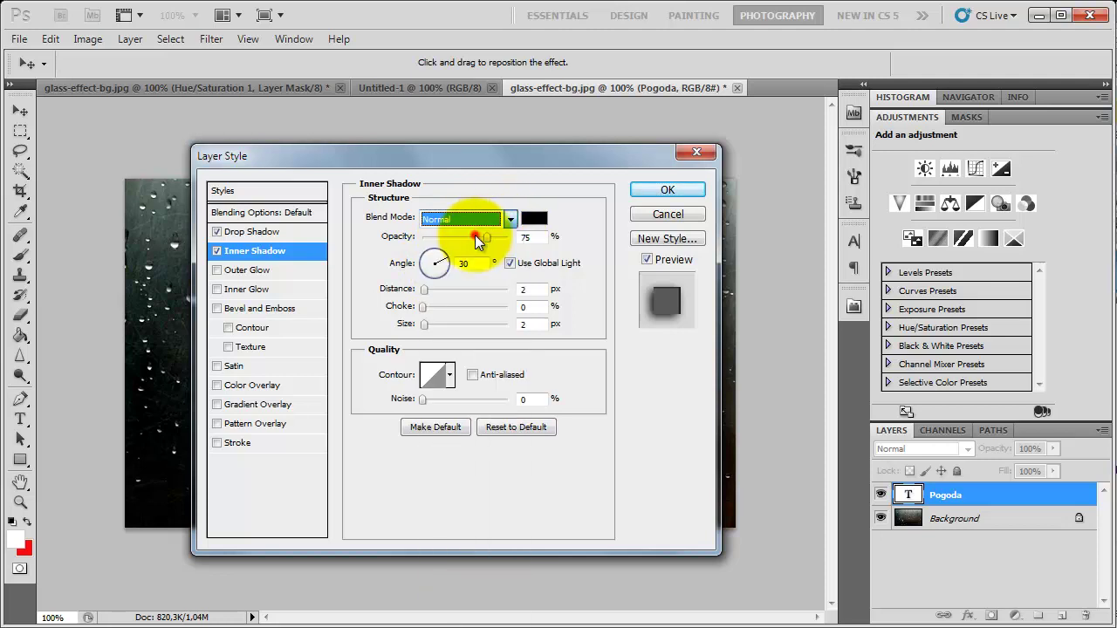
pyautogui.click(534, 219)
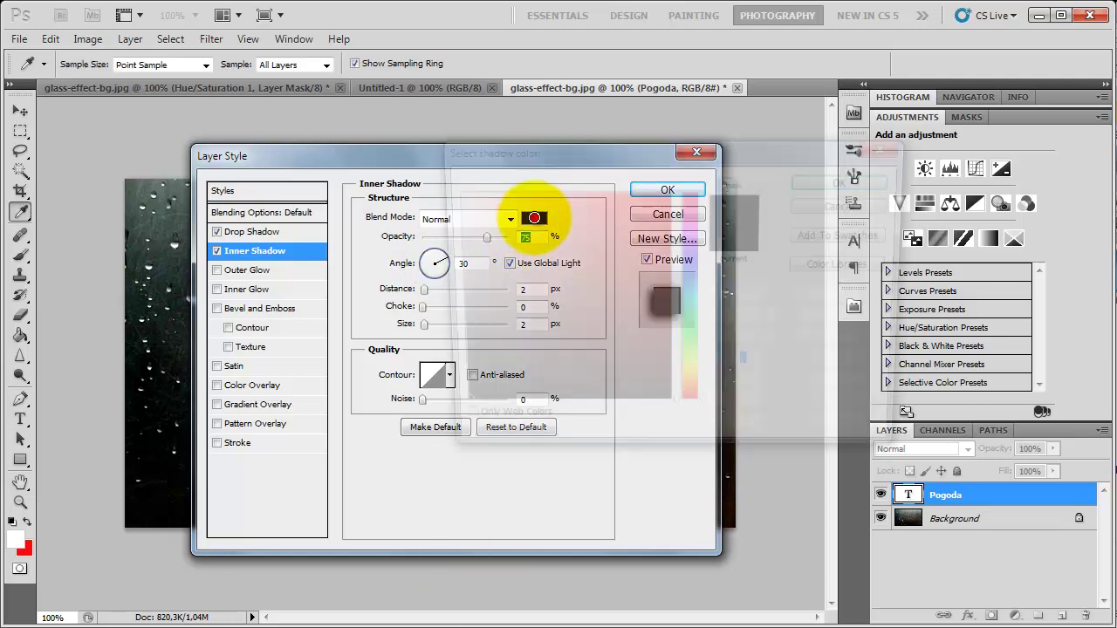
pyautogui.moveTo(599, 218); pyautogui.dragTo(450, 191)
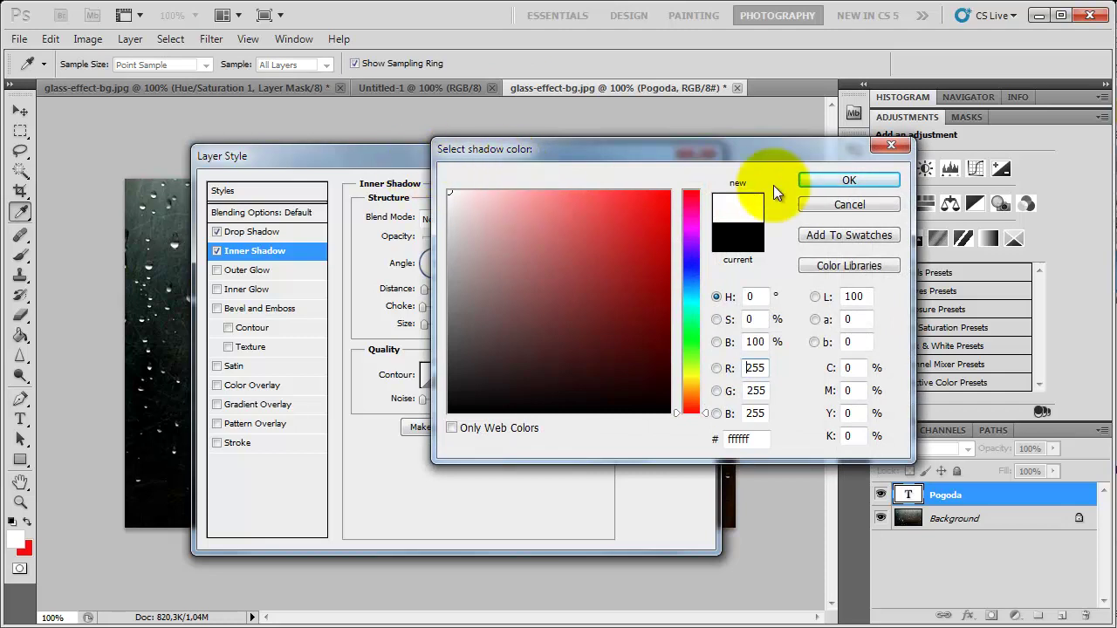
pyautogui.click(815, 181)
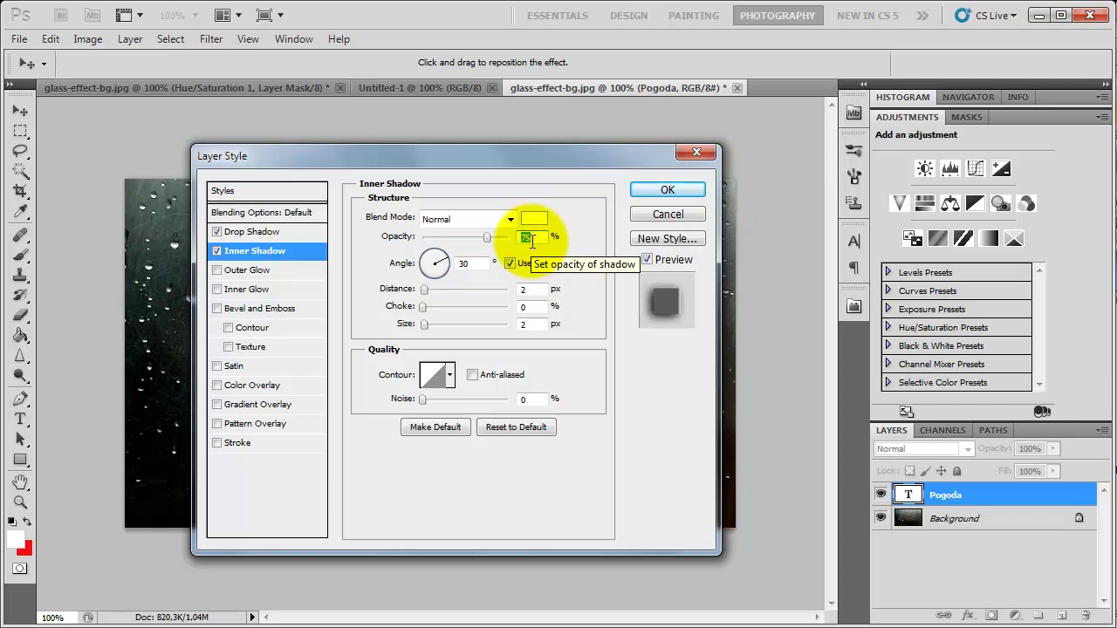
# Step: Set the inner shadow to 8 px distance, 11% choke and 4 px size
pyautogui.click(534, 290)
pyautogui.write('8')
pyautogui.press('Tab')
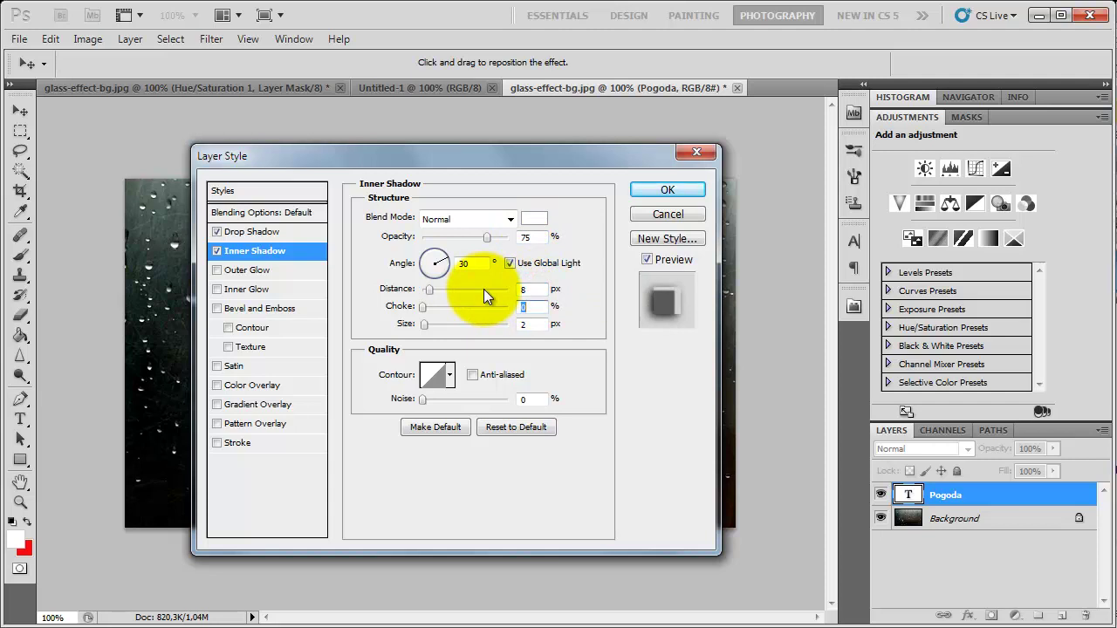
pyautogui.write('11')
pyautogui.press('Tab')
pyautogui.write('4')
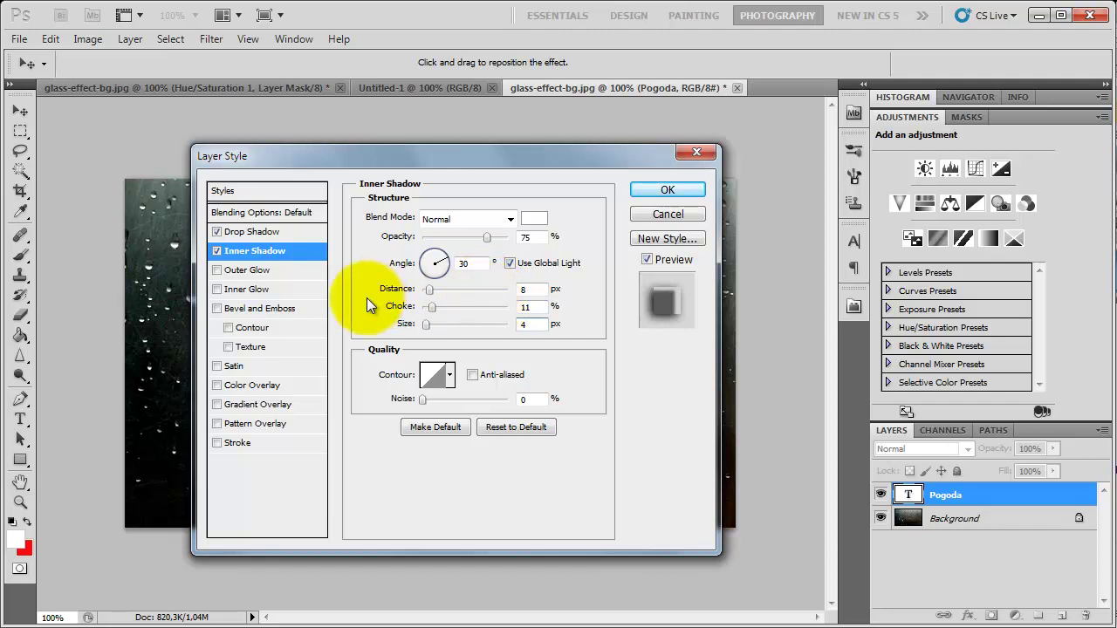
# Step: Enable Inner Glow in light blue #bee0ff with a 27 px size
pyautogui.click(216, 289)
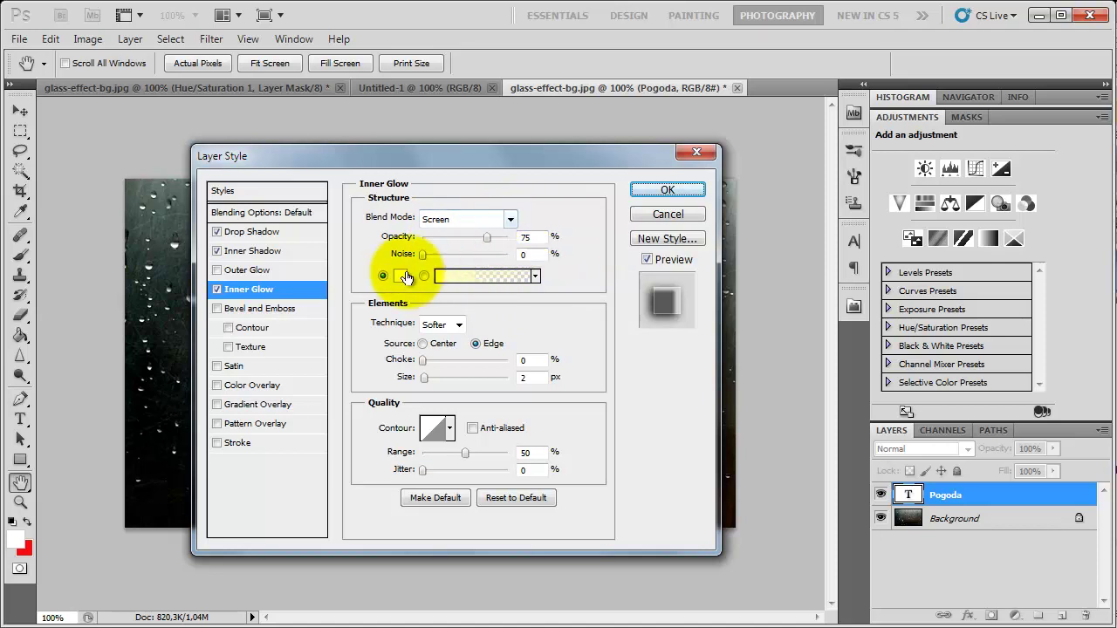
pyautogui.click(400, 277)
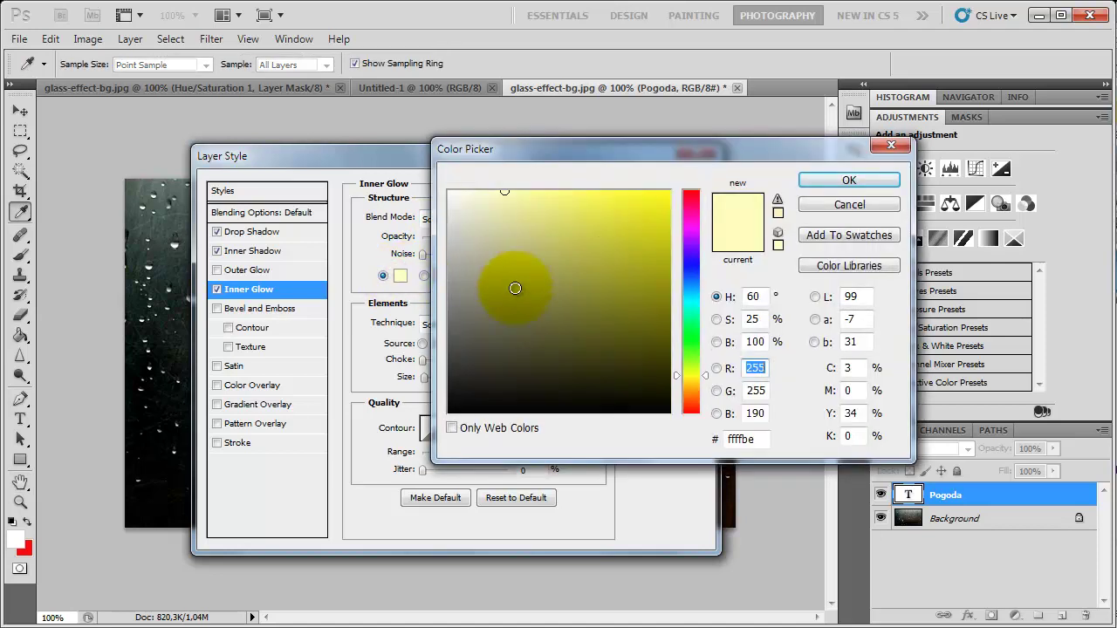
pyautogui.doubleClick(747, 439)
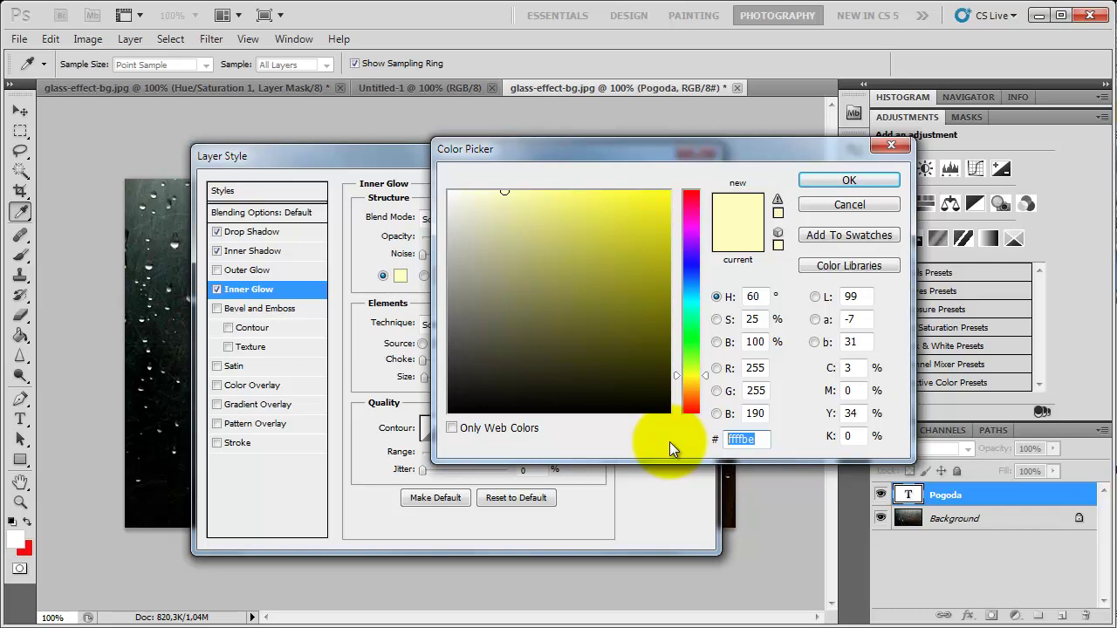
pyautogui.write('bee')
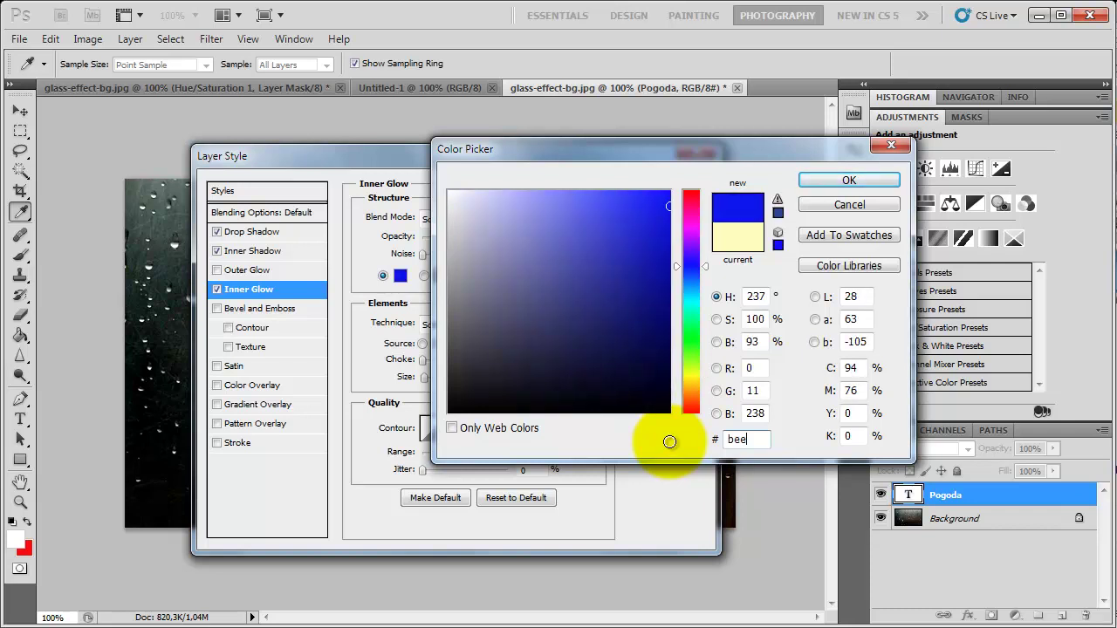
pyautogui.write('0')
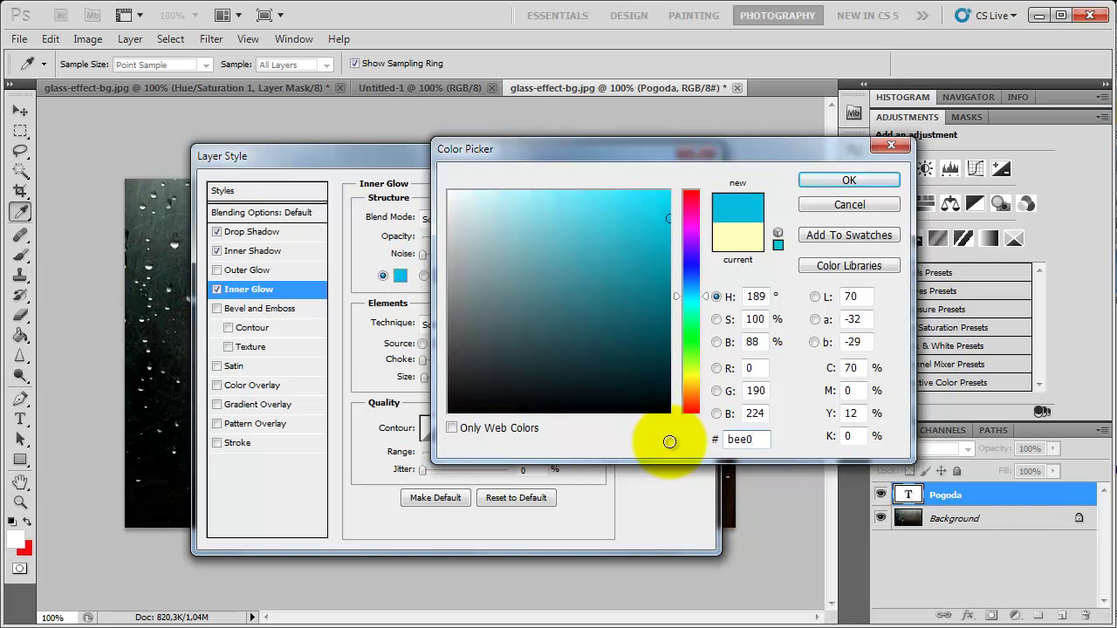
pyautogui.write('ff')
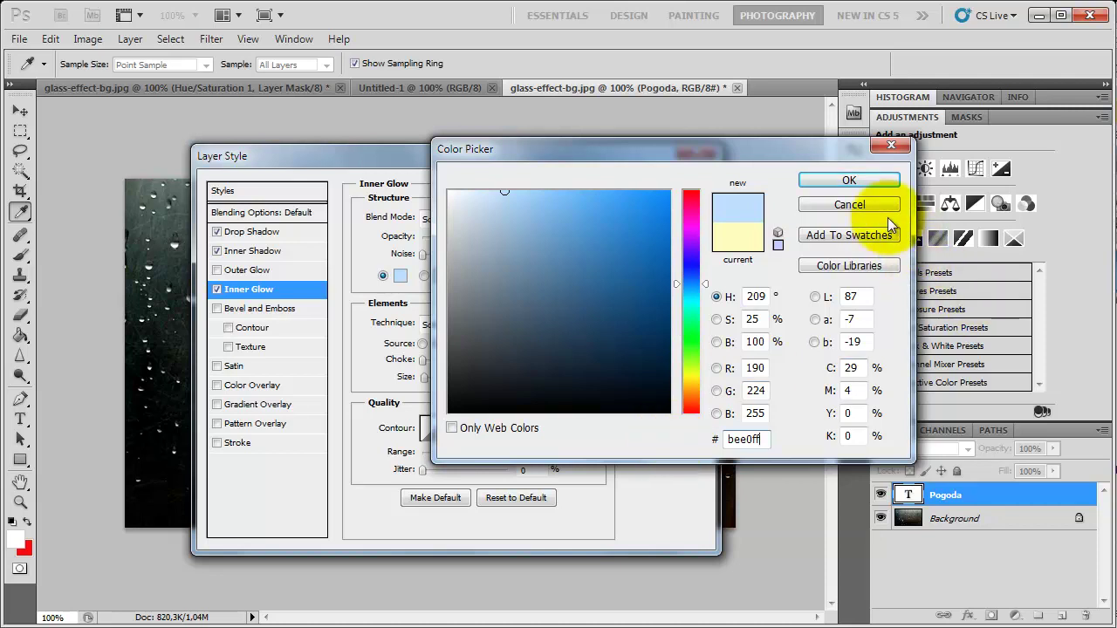
pyautogui.click(849, 180)
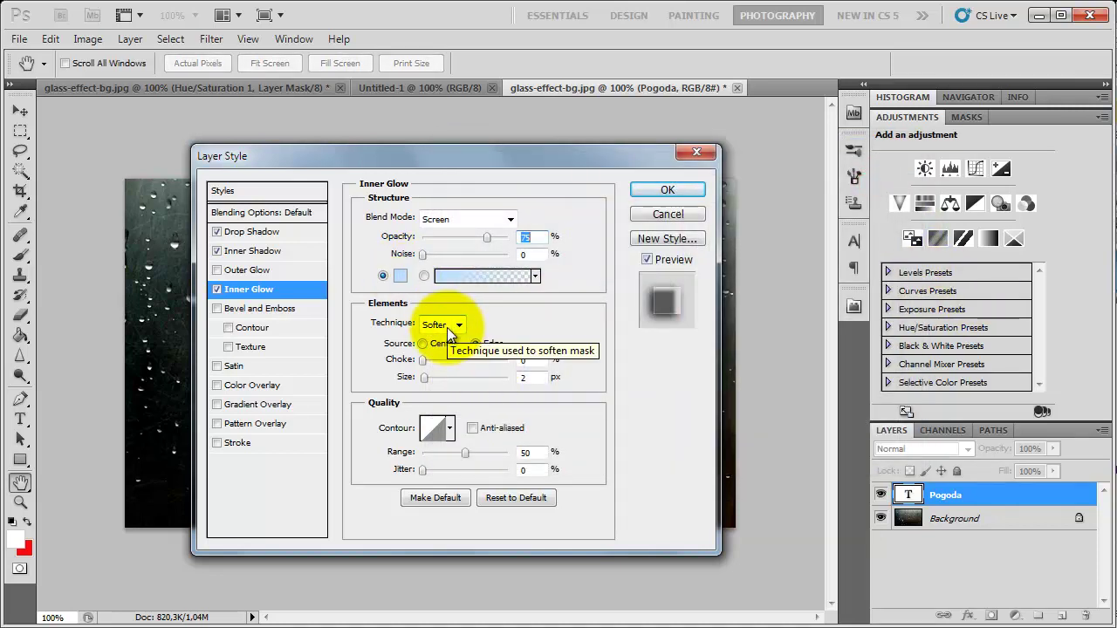
pyautogui.doubleClick(528, 377)
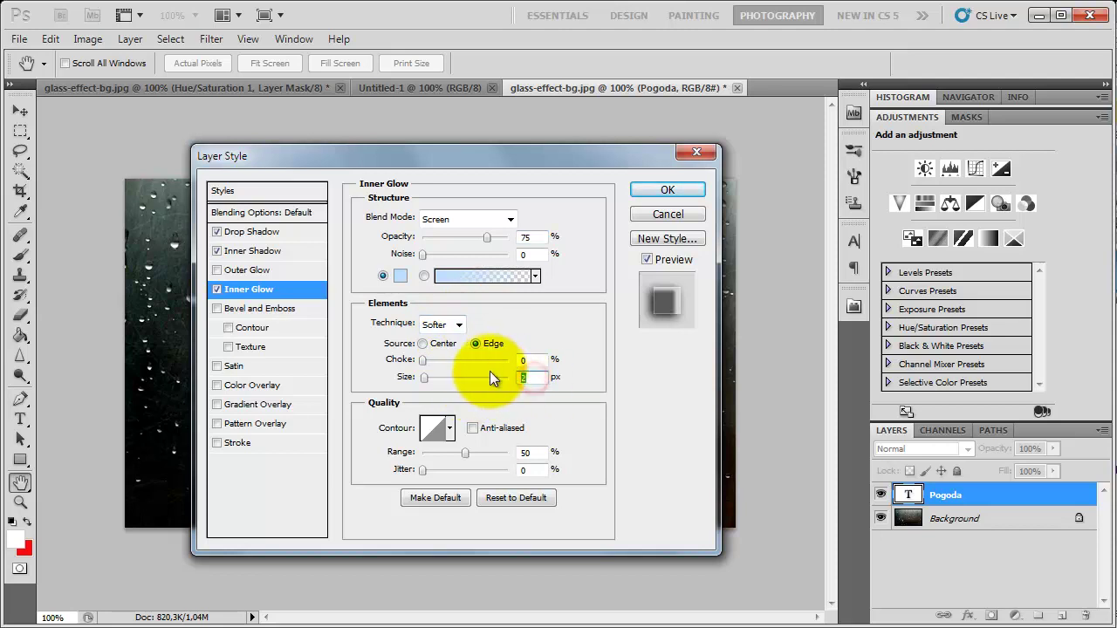
pyautogui.write('27')
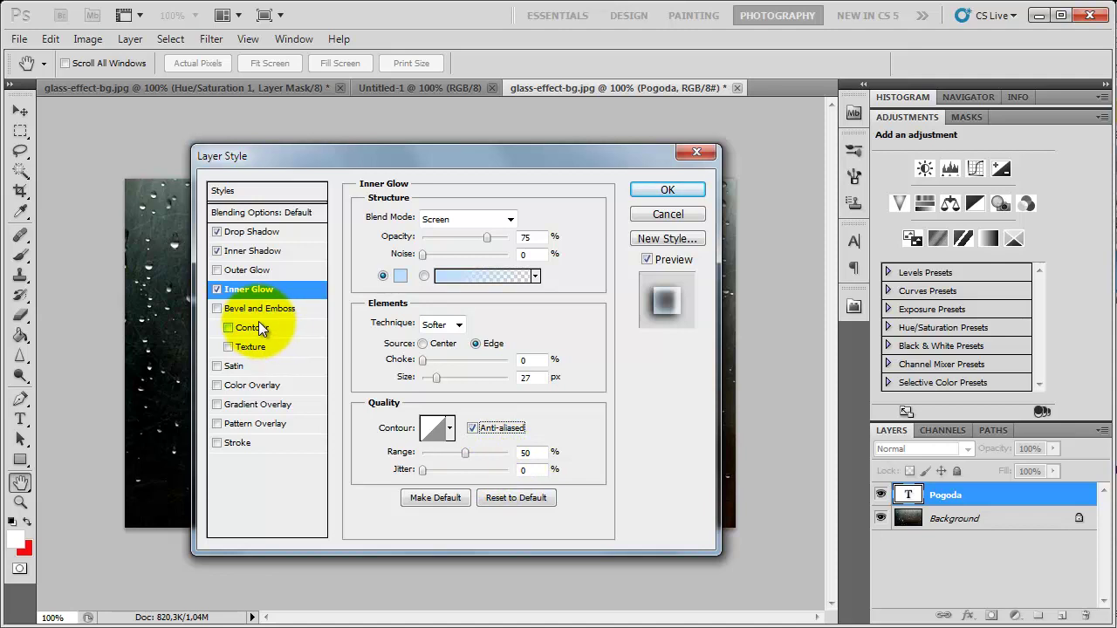
# Step: Enable Bevel and Emboss at 4 px size with an anti-aliased gloss contour
pyautogui.click(218, 309)
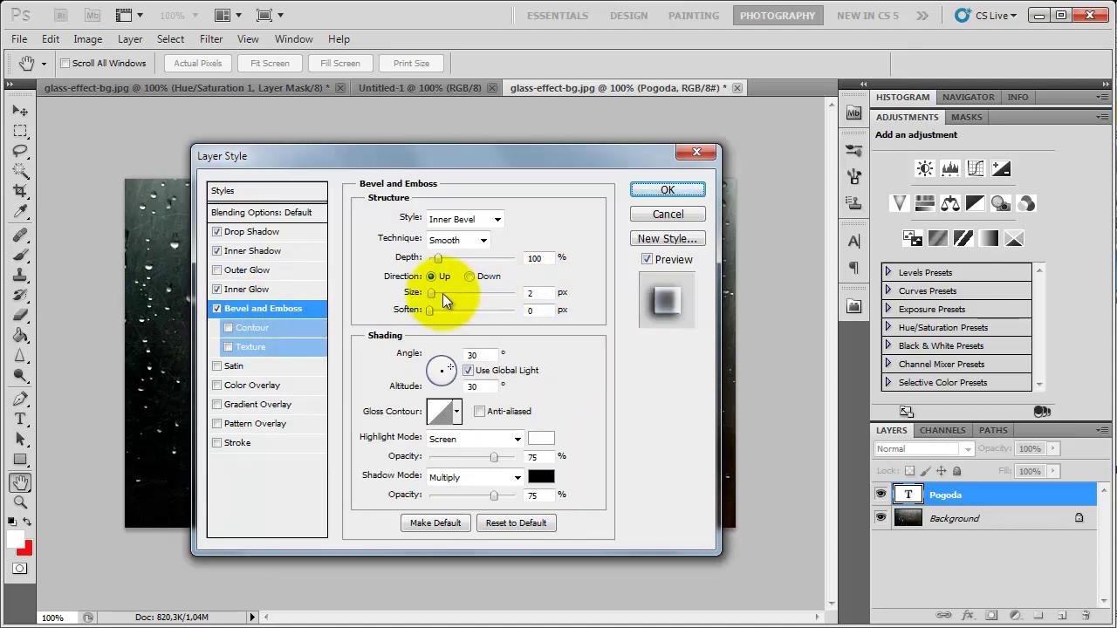
pyautogui.doubleClick(531, 293)
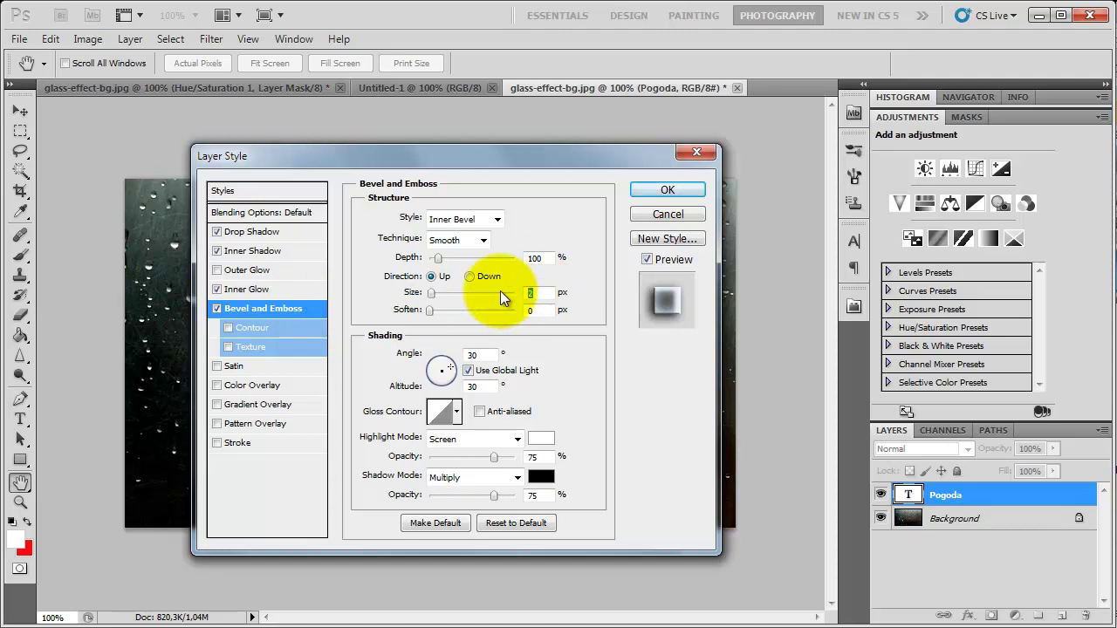
pyautogui.write('4')
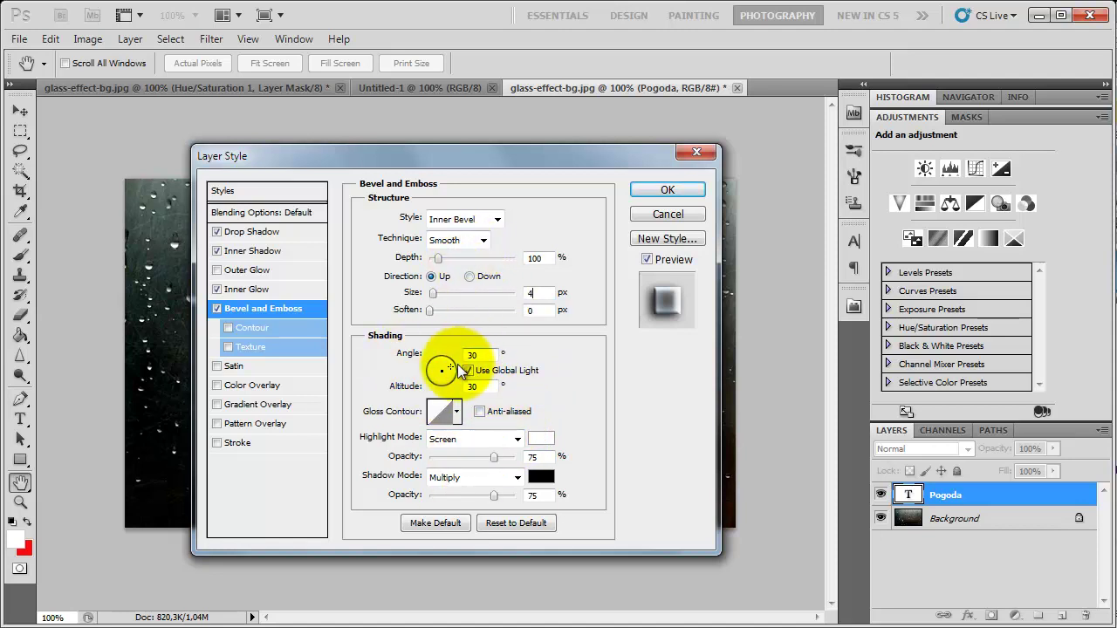
pyautogui.click(458, 412)
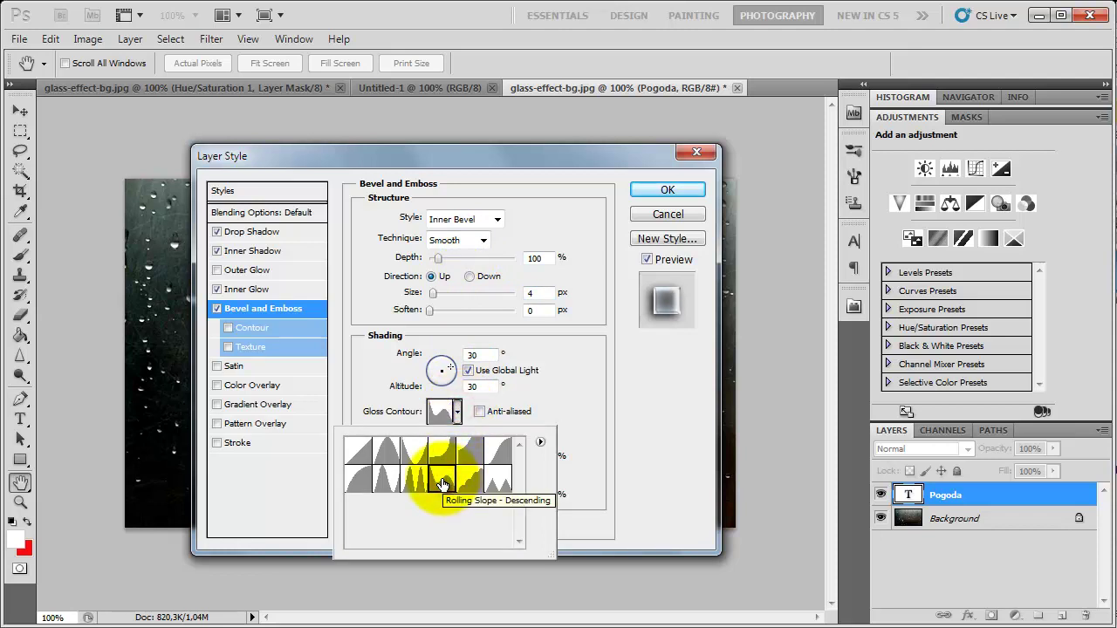
pyautogui.click(479, 413)
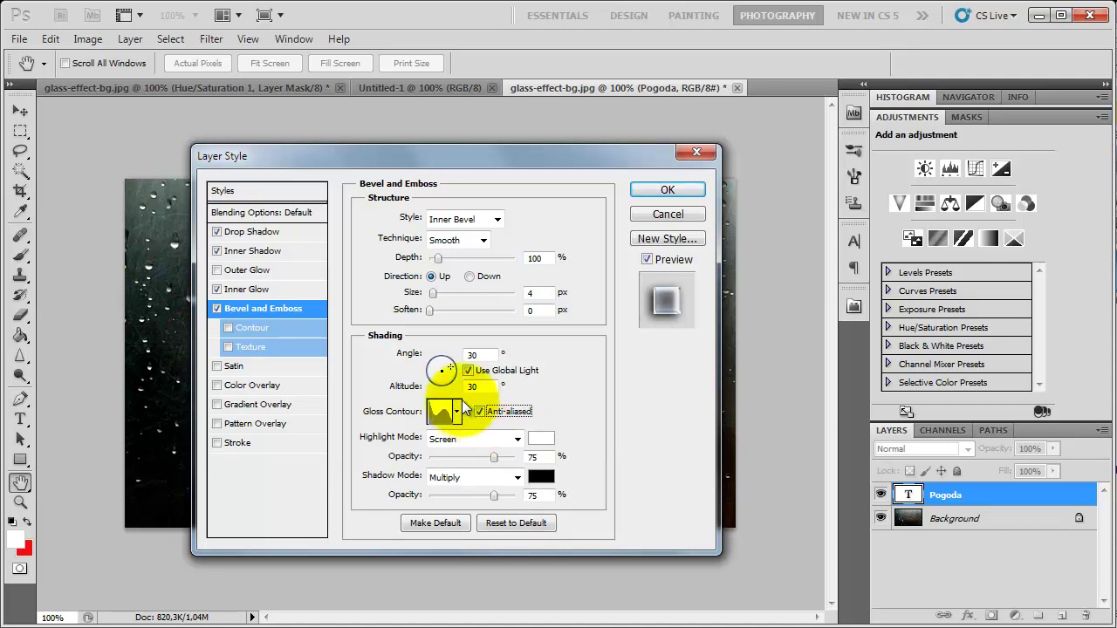
# Step: Keep Inner Bevel and Screen highlight, set Soften to 2 px, and enable Satin
pyautogui.click(497, 219)
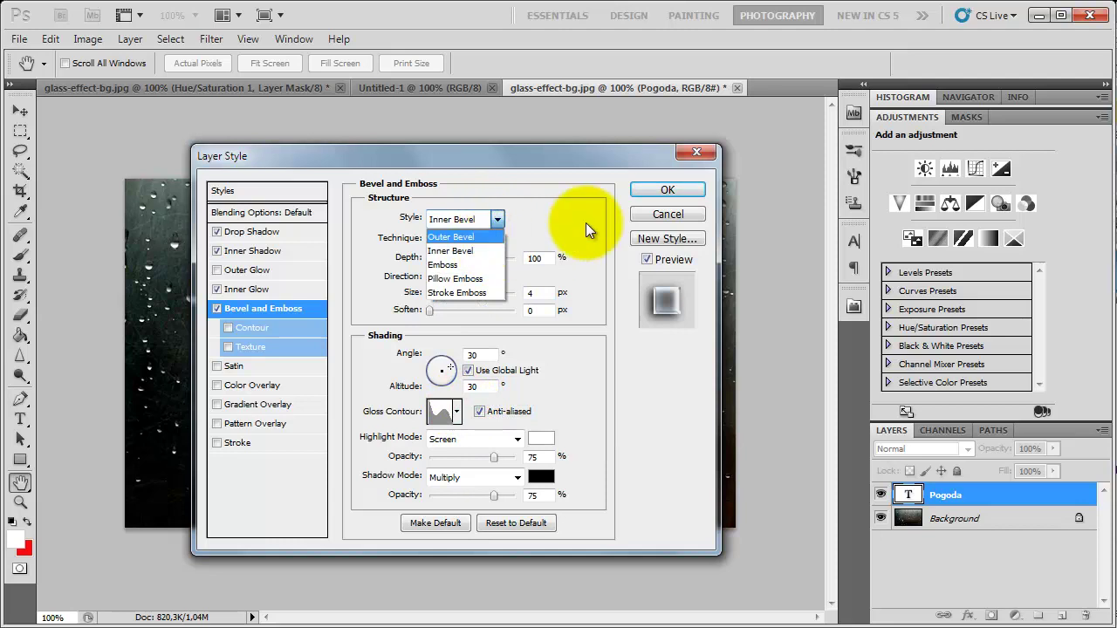
pyautogui.click(572, 220)
pyautogui.click(475, 241)
pyautogui.click(535, 229)
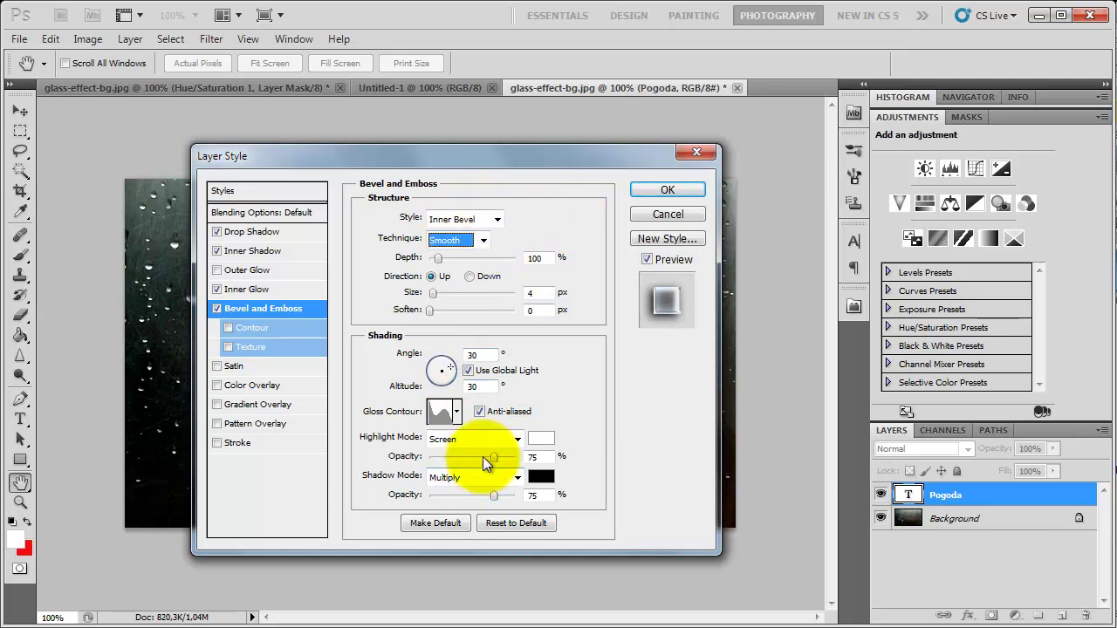
pyautogui.click(517, 439)
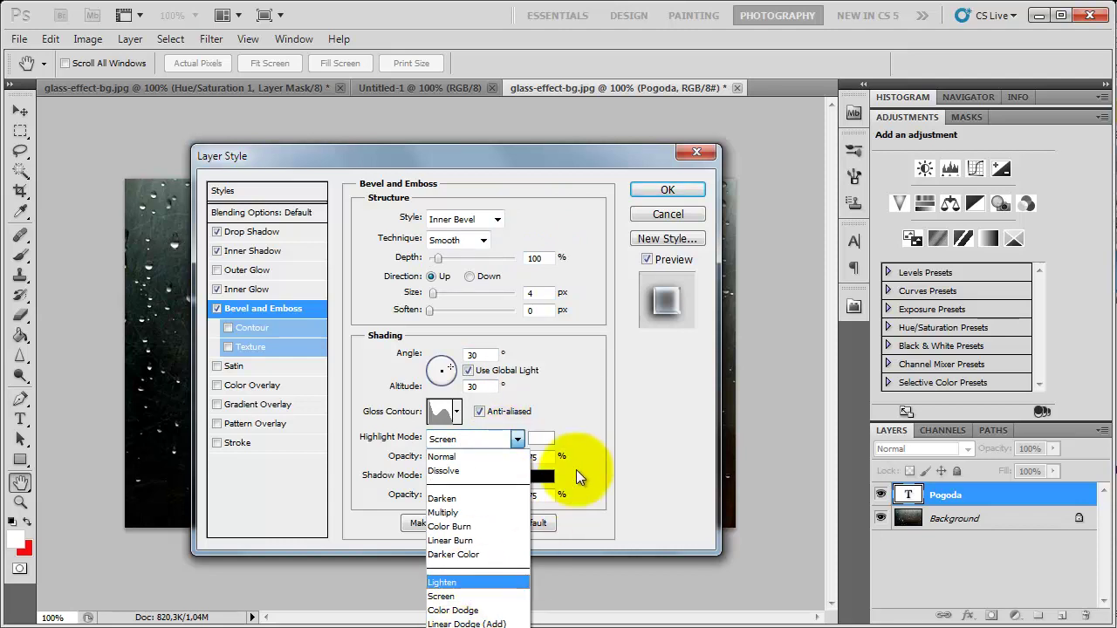
pyautogui.click(575, 375)
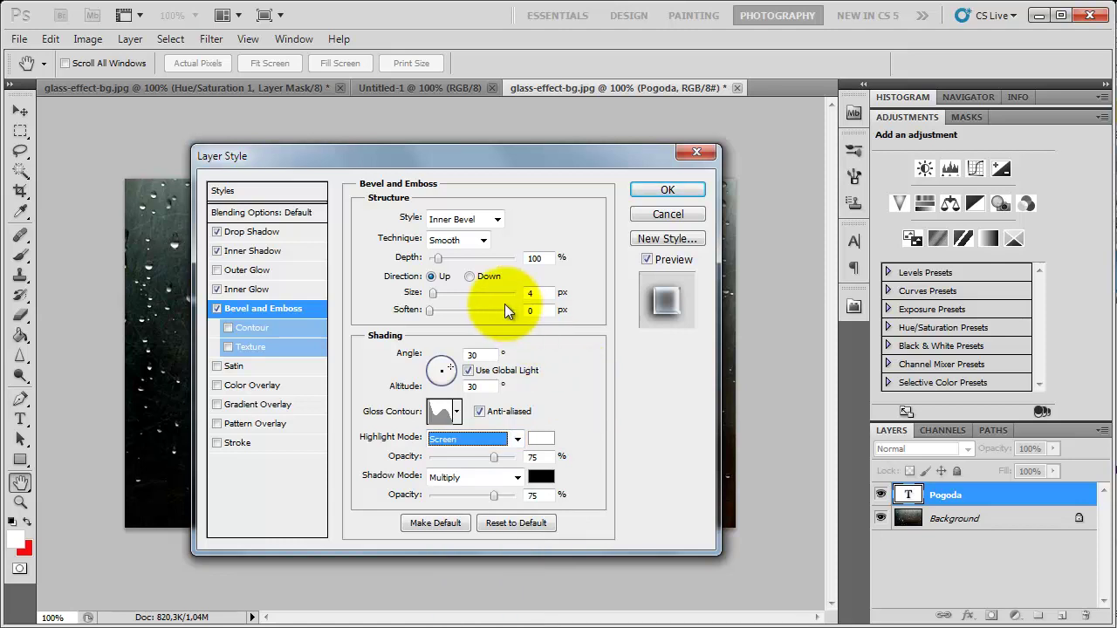
pyautogui.click(532, 309)
pyautogui.write('2')
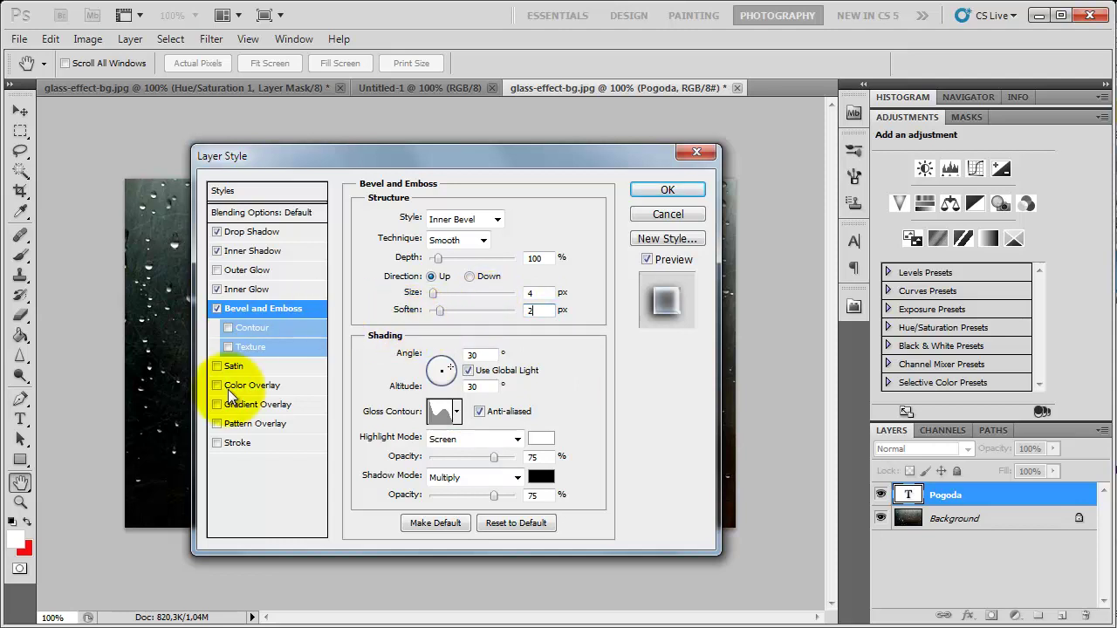
pyautogui.click(240, 367)
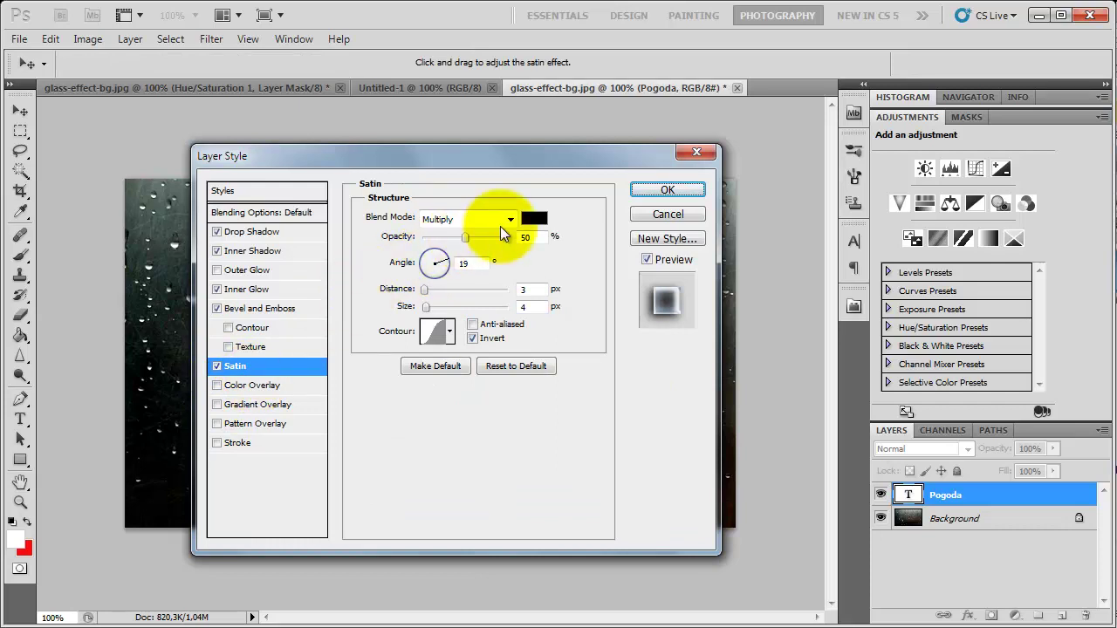
# Step: Give the satin effect colour #006fce, 34 px distance and 65 px size
pyautogui.click(534, 220)
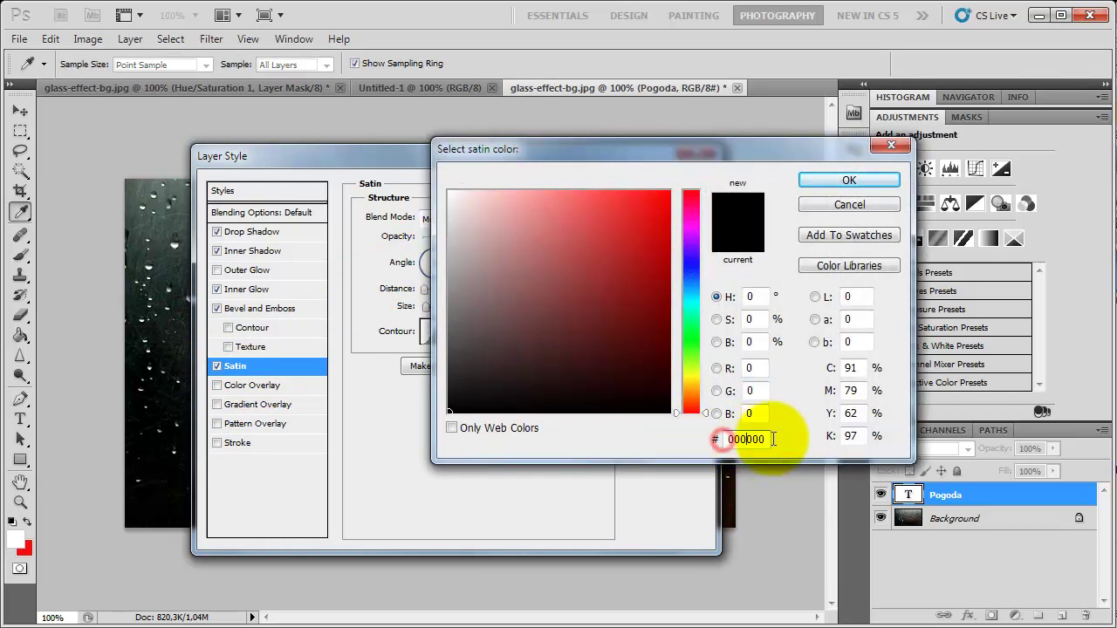
pyautogui.moveTo(773, 439); pyautogui.dragTo(709, 440)
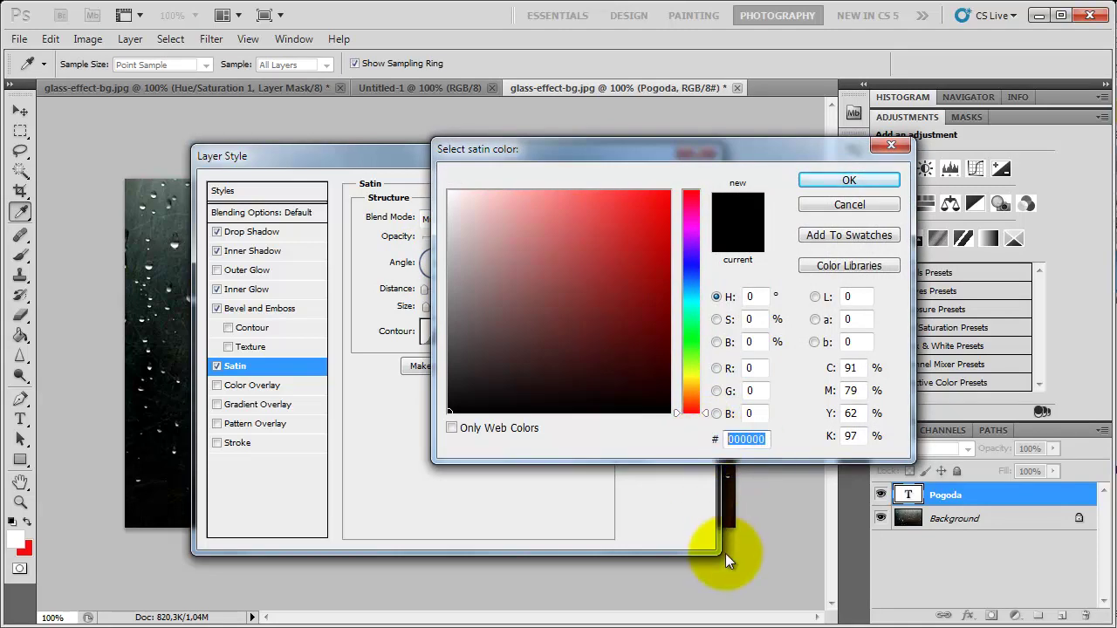
pyautogui.write('00')
pyautogui.write('6fce')
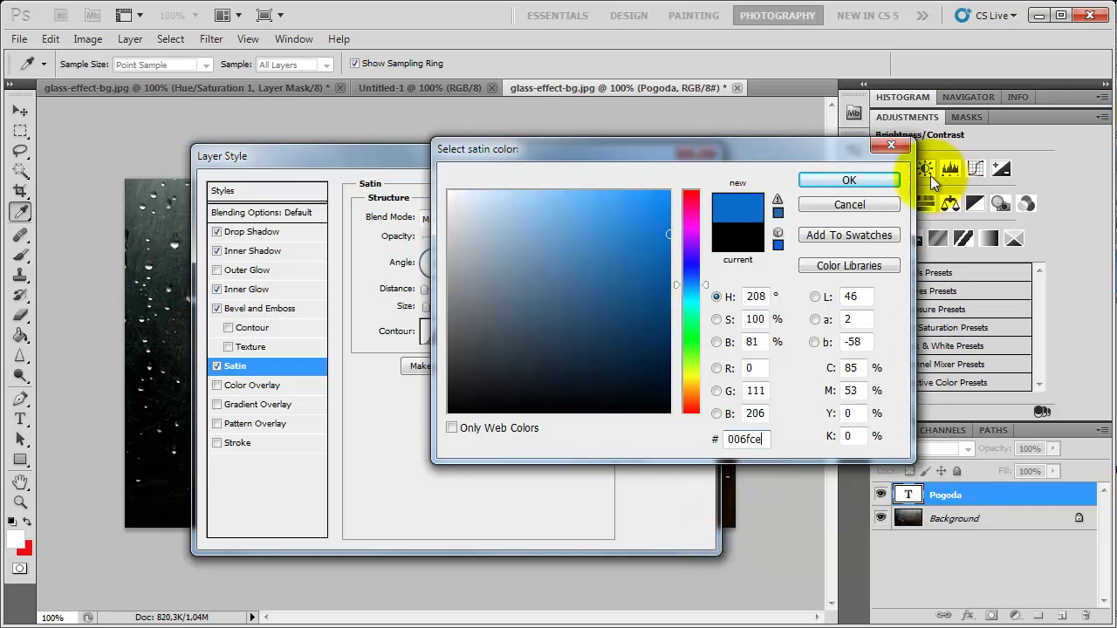
pyautogui.click(865, 177)
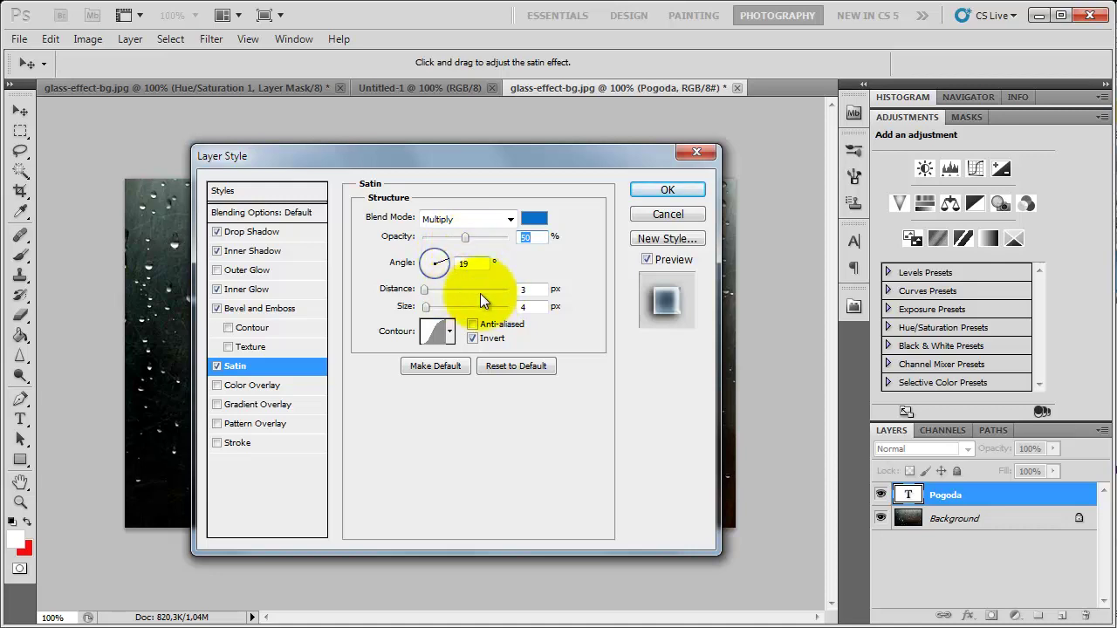
pyautogui.click(532, 291)
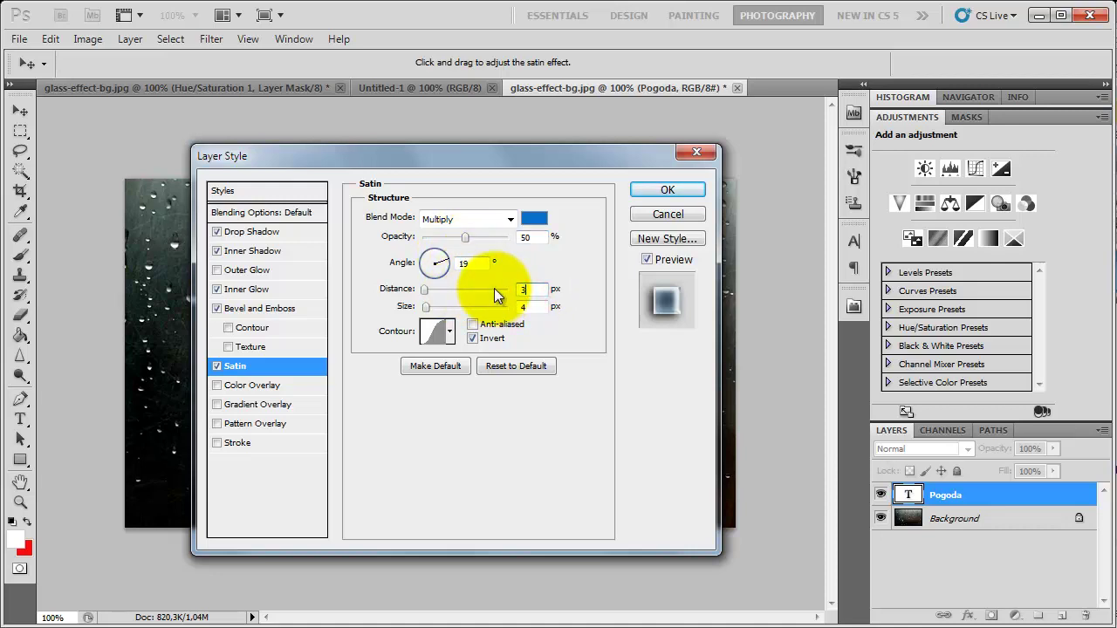
pyautogui.write('4')
pyautogui.press('Tab')
pyautogui.write('65')
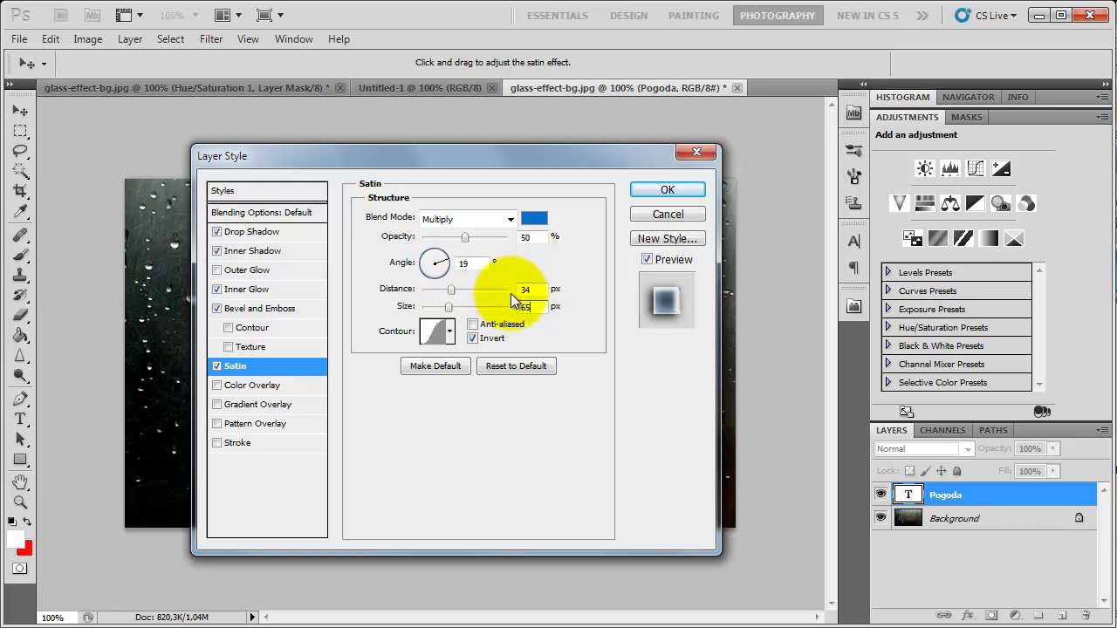
# Step: Add a 3 px Soft Light stroke at 53% opacity with gradient fill, then apply the style
pyautogui.click(236, 443)
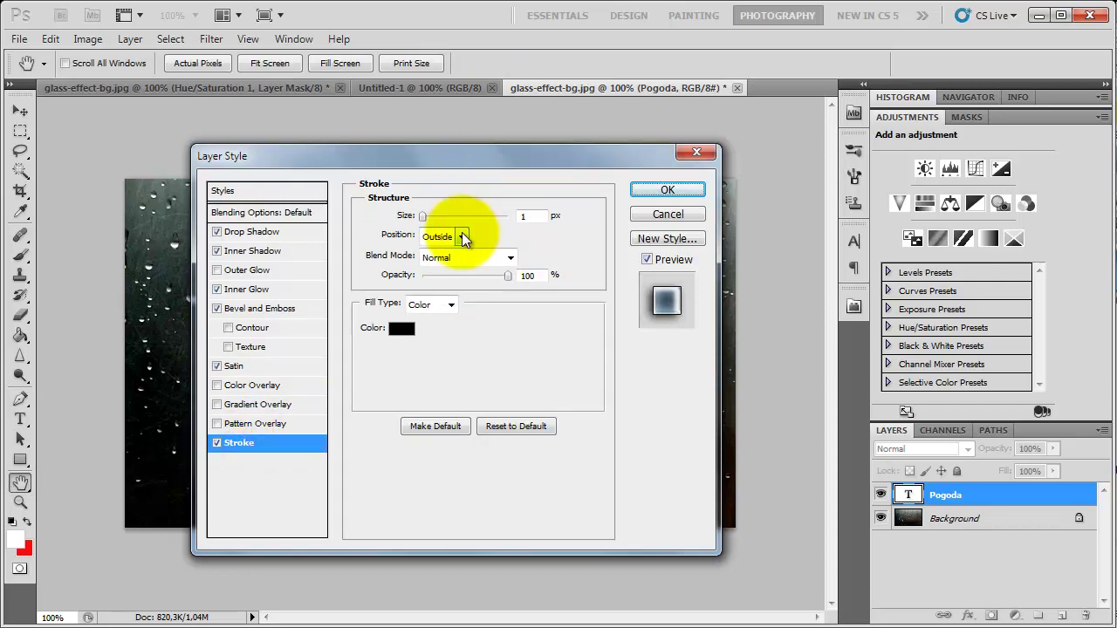
pyautogui.doubleClick(526, 216)
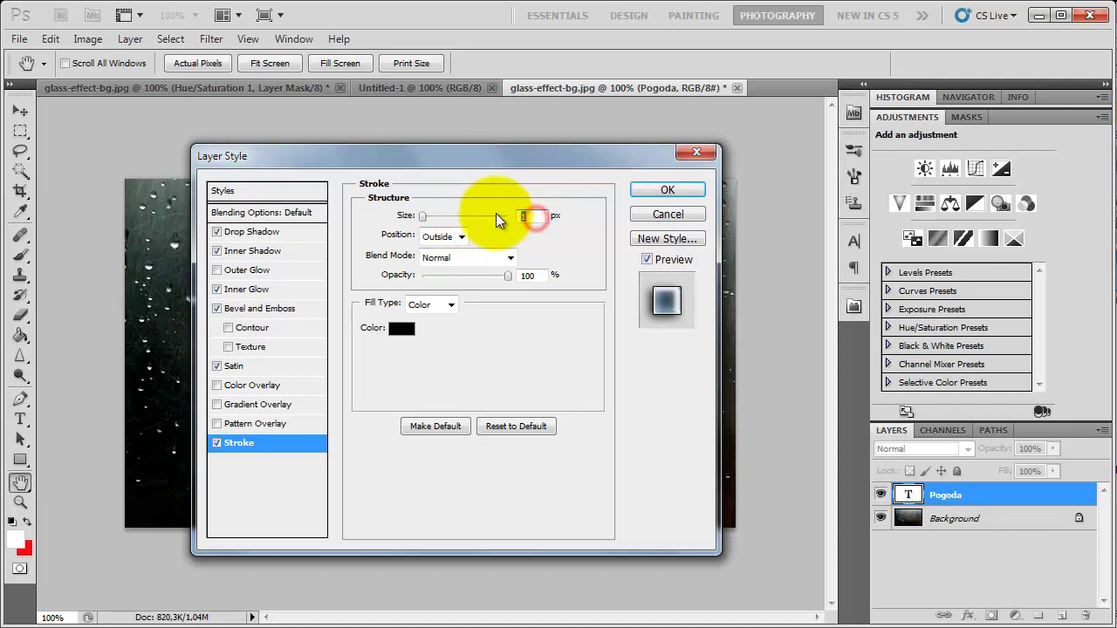
pyautogui.write('3')
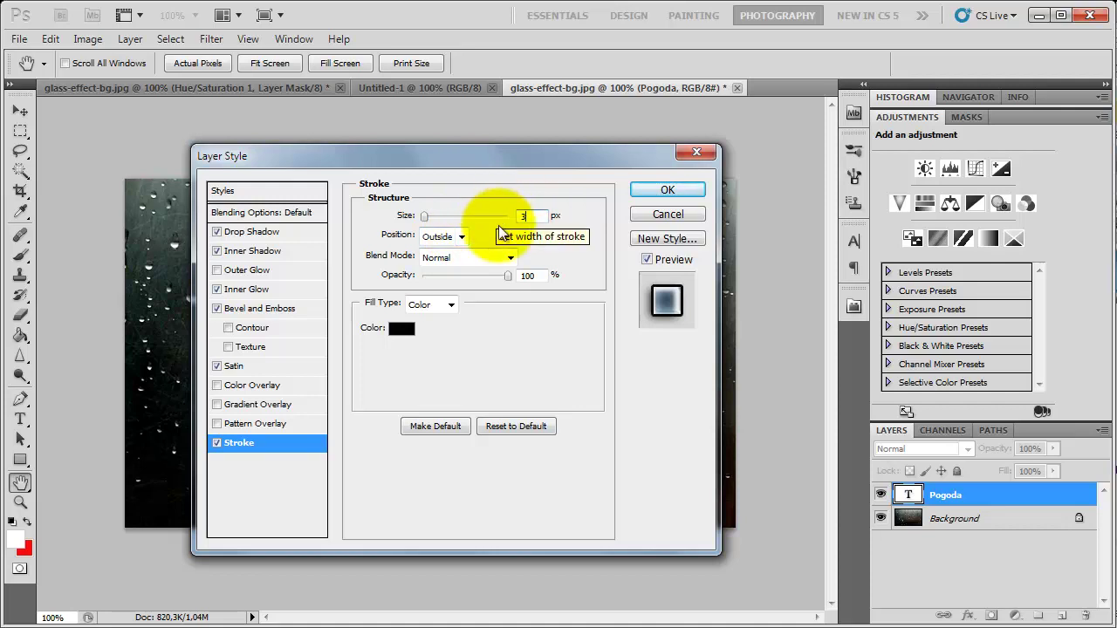
pyautogui.click(455, 257)
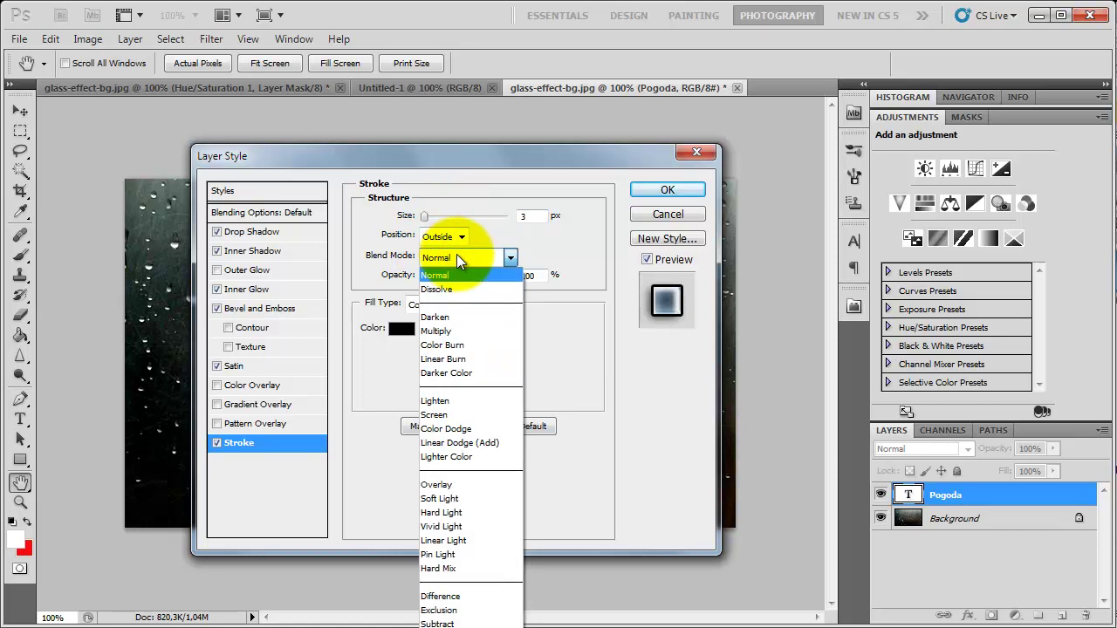
pyautogui.click(445, 498)
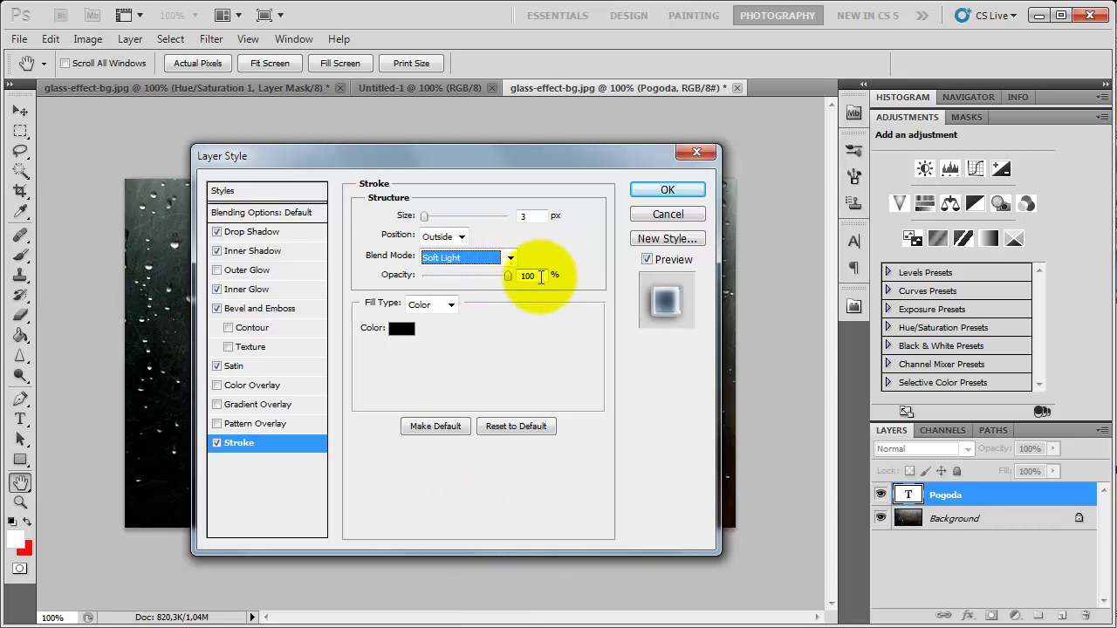
pyautogui.doubleClick(534, 276)
pyautogui.write('5')
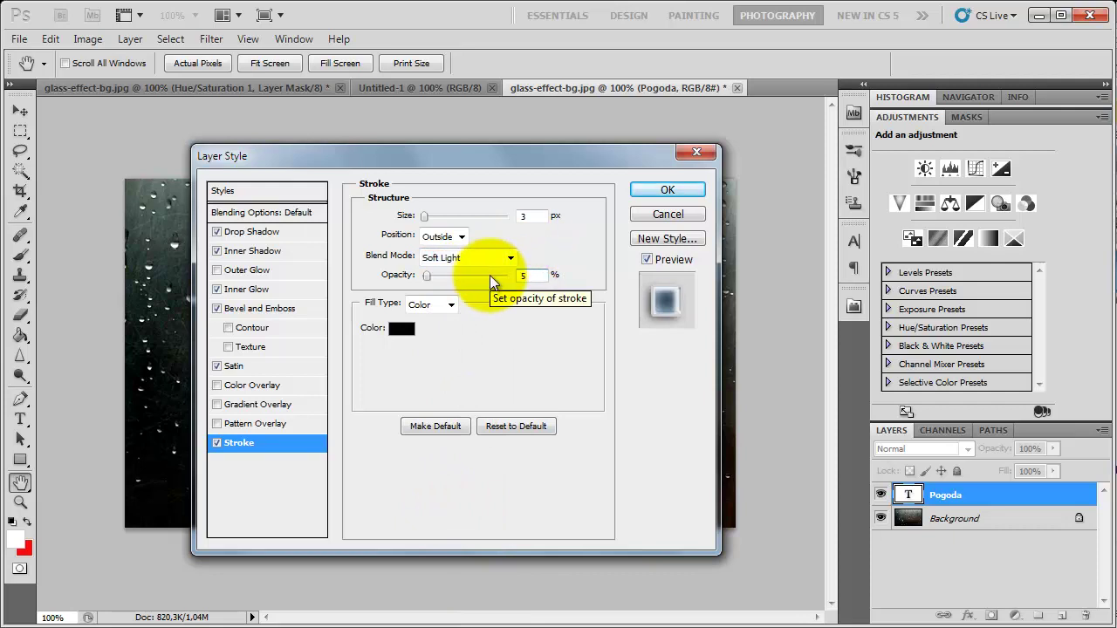
pyautogui.write('3')
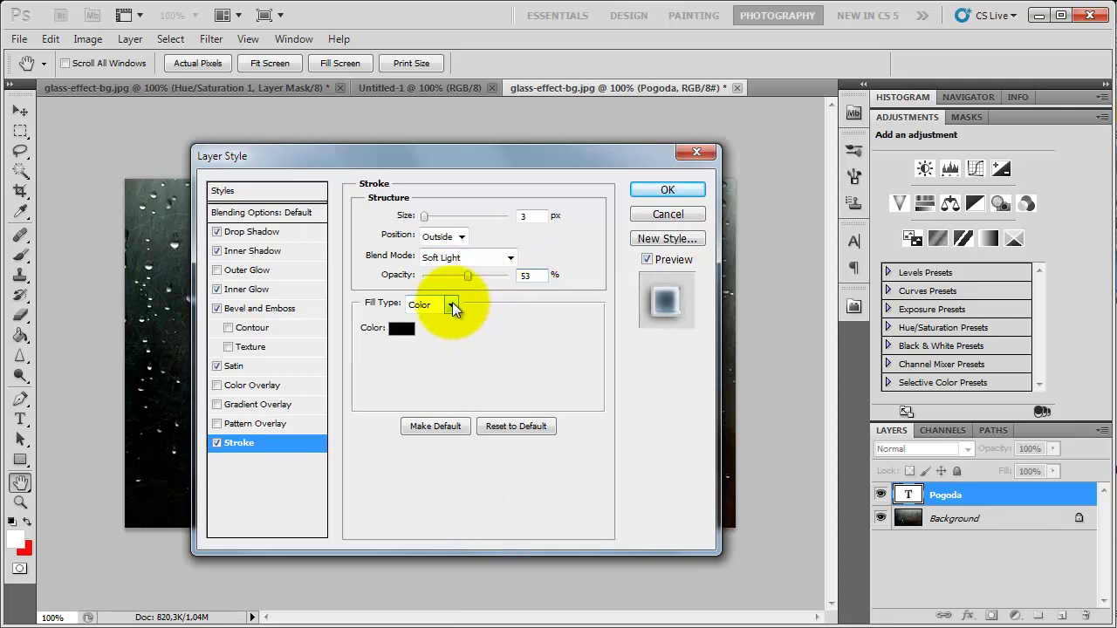
pyautogui.click(452, 305)
pyautogui.click(433, 334)
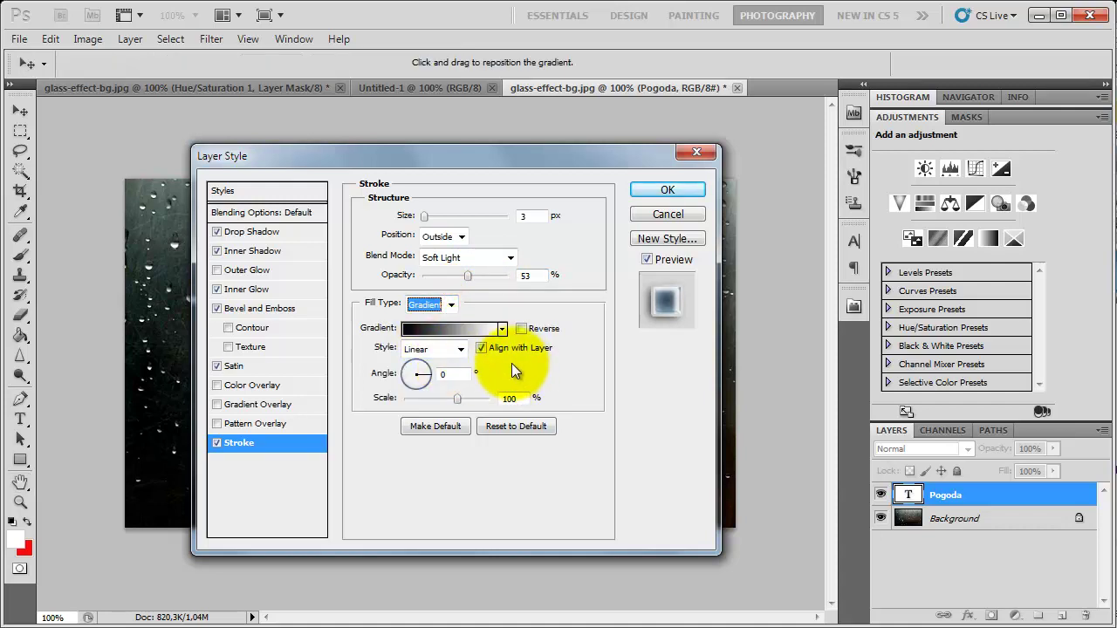
pyautogui.click(683, 189)
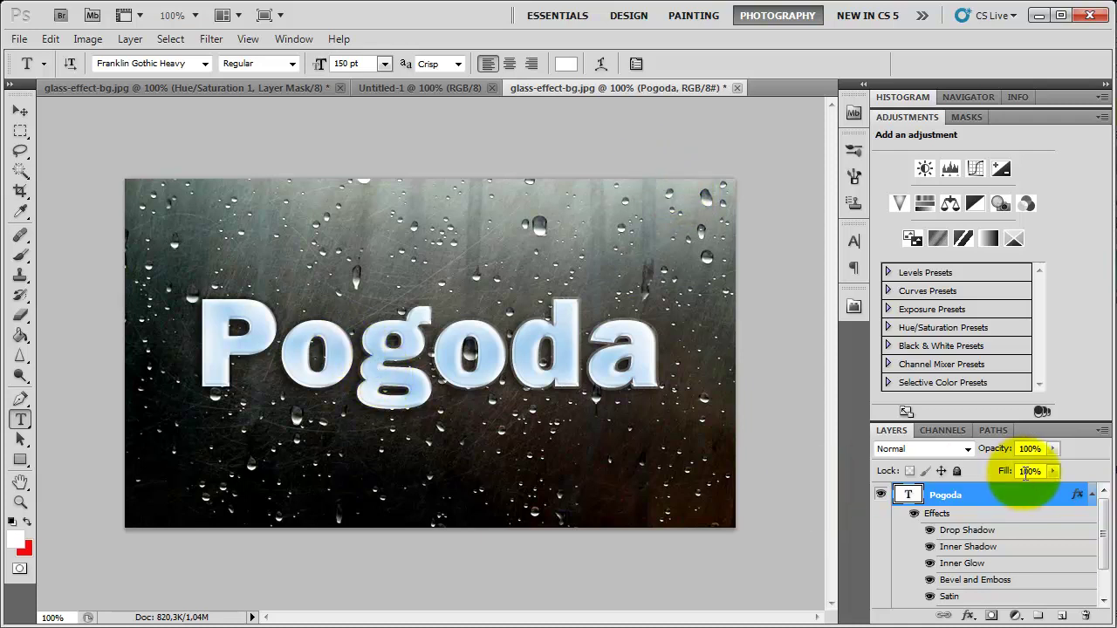
# Step: Lower the Pogoda layer's Fill to 0% and select the Background layer
pyautogui.click(1054, 471)
pyautogui.moveTo(1058, 491); pyautogui.dragTo(903, 494)
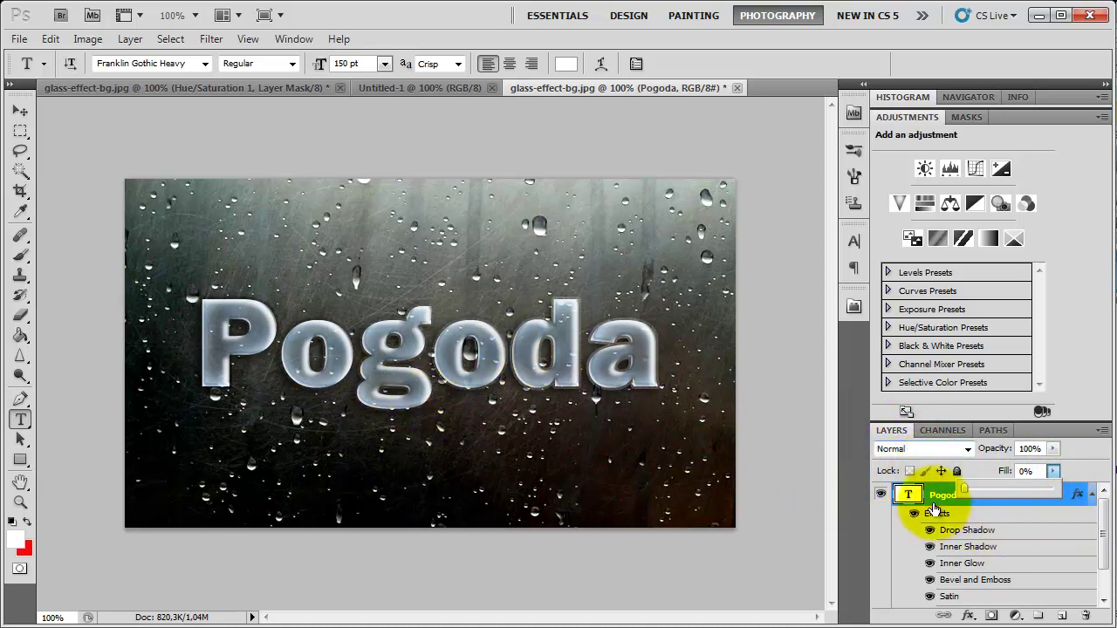
pyautogui.scroll(-2, 941, 568)
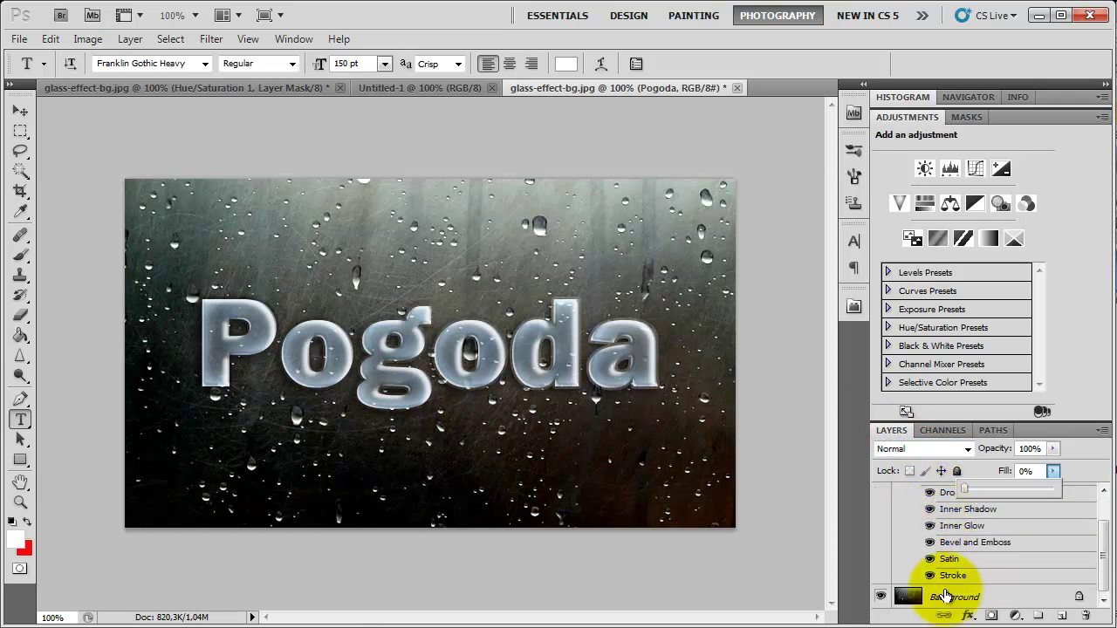
pyautogui.click(943, 598)
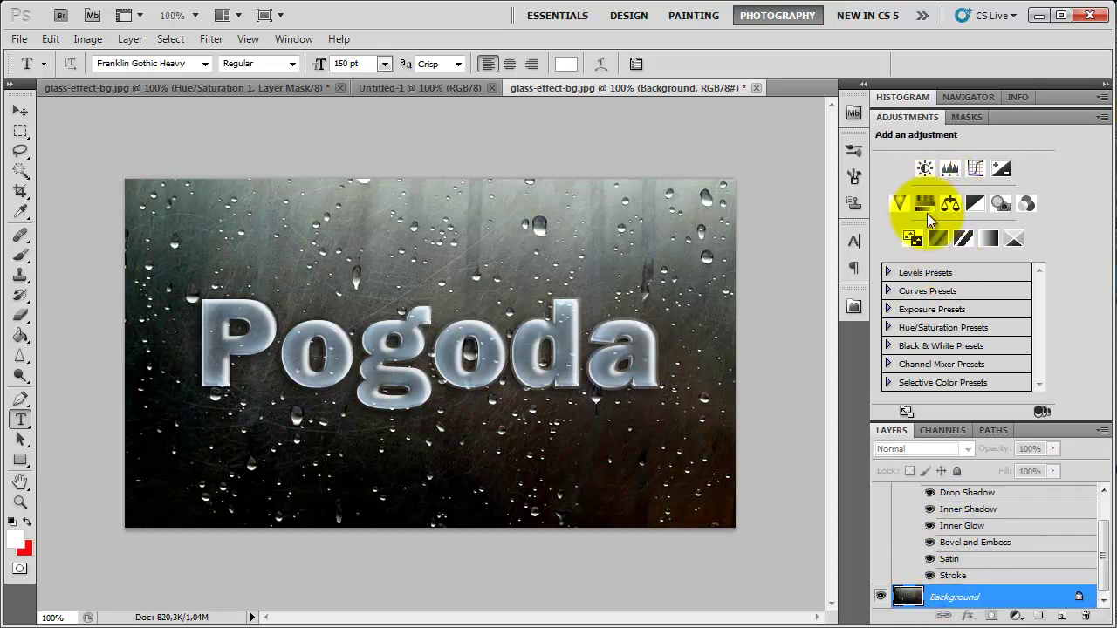
# Step: Add a colorized Hue/Saturation adjustment with Hue 208 and Saturation 68, then adjust Lightness
pyautogui.click(926, 204)
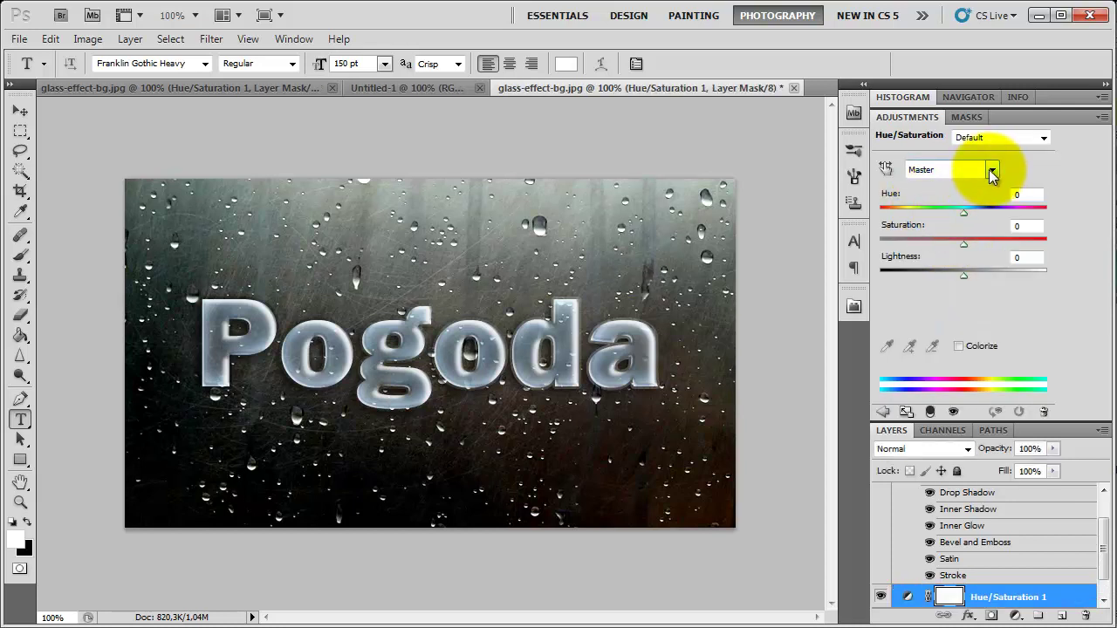
pyautogui.click(958, 347)
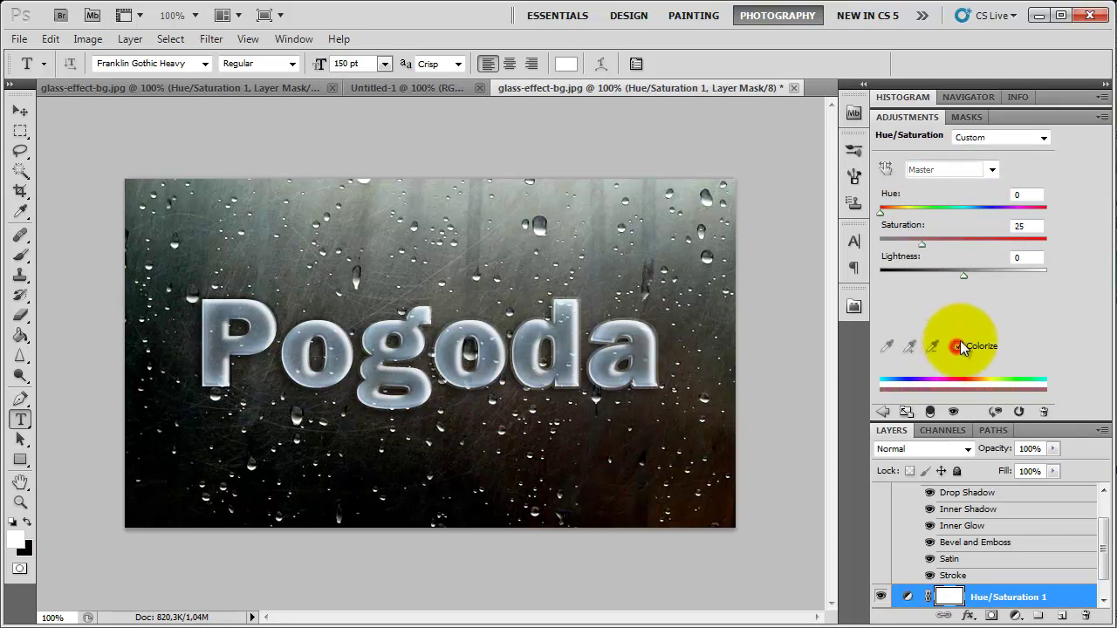
pyautogui.click(1023, 195)
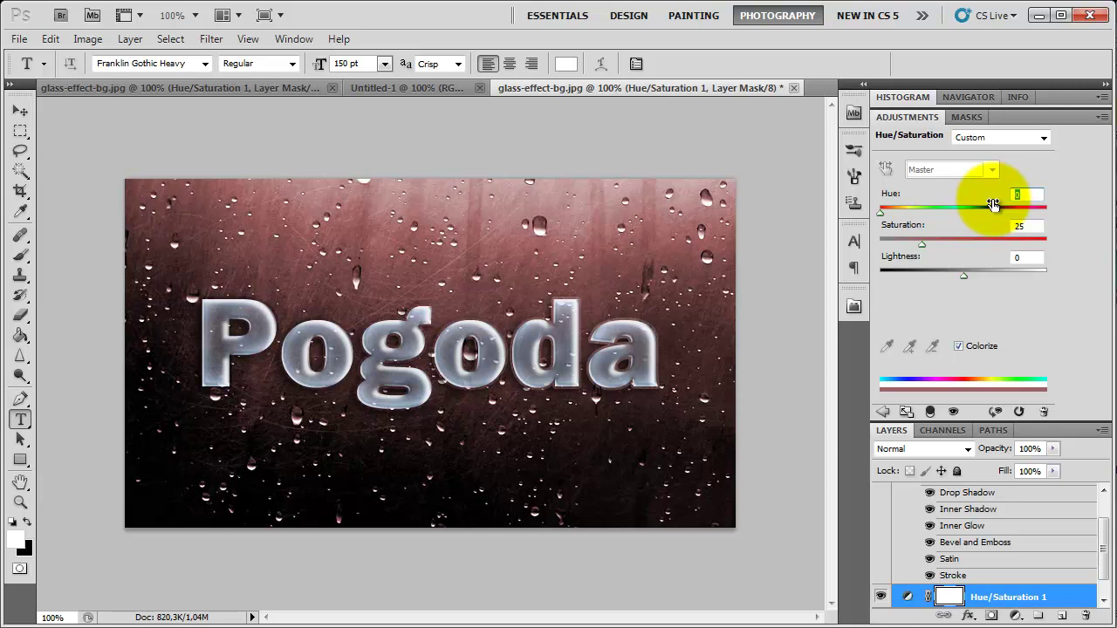
pyautogui.write('208')
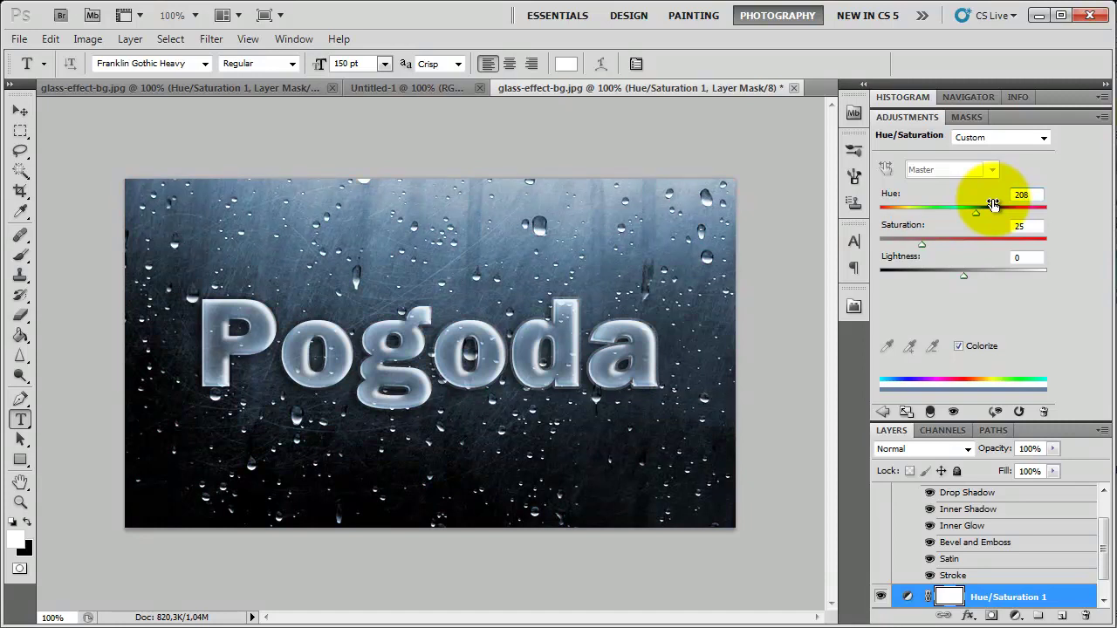
pyautogui.doubleClick(1018, 226)
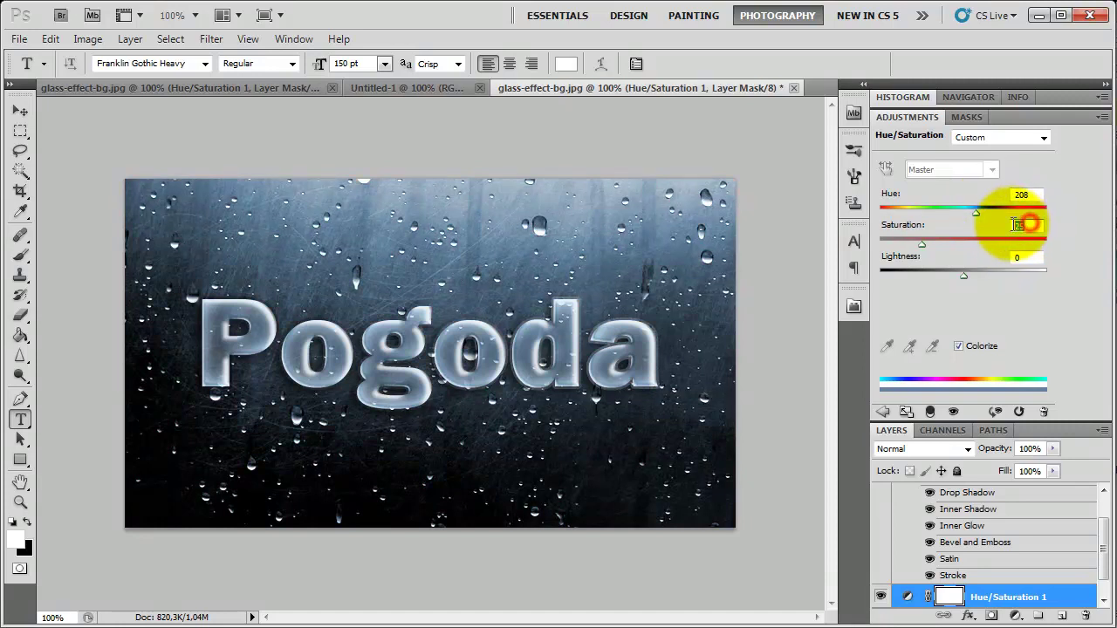
pyautogui.write('68')
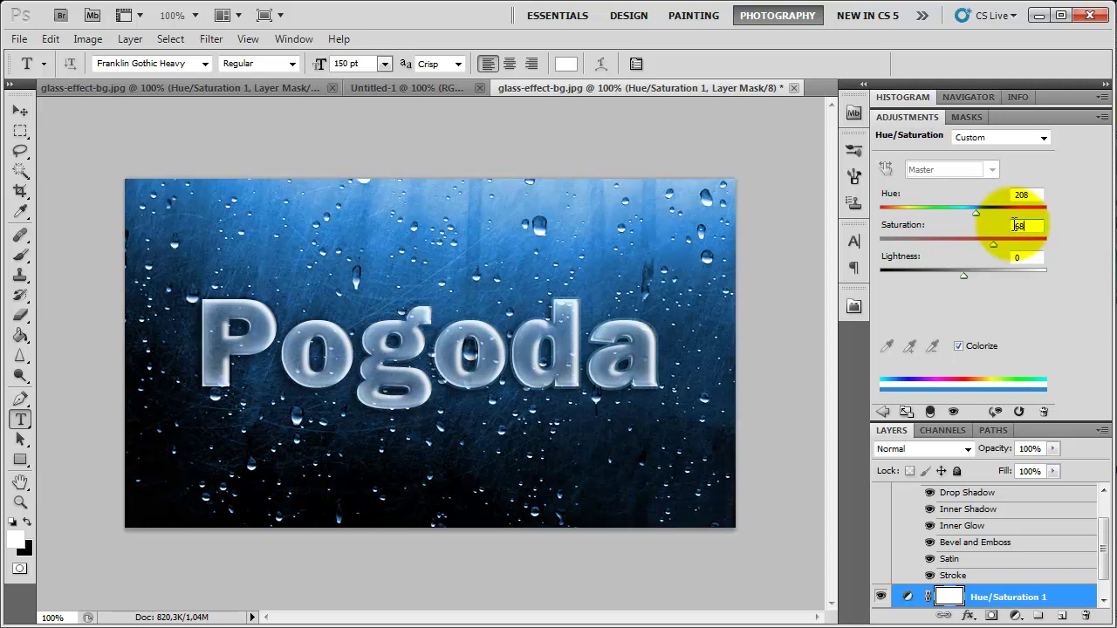
pyautogui.doubleClick(1019, 257)
pyautogui.write('+')
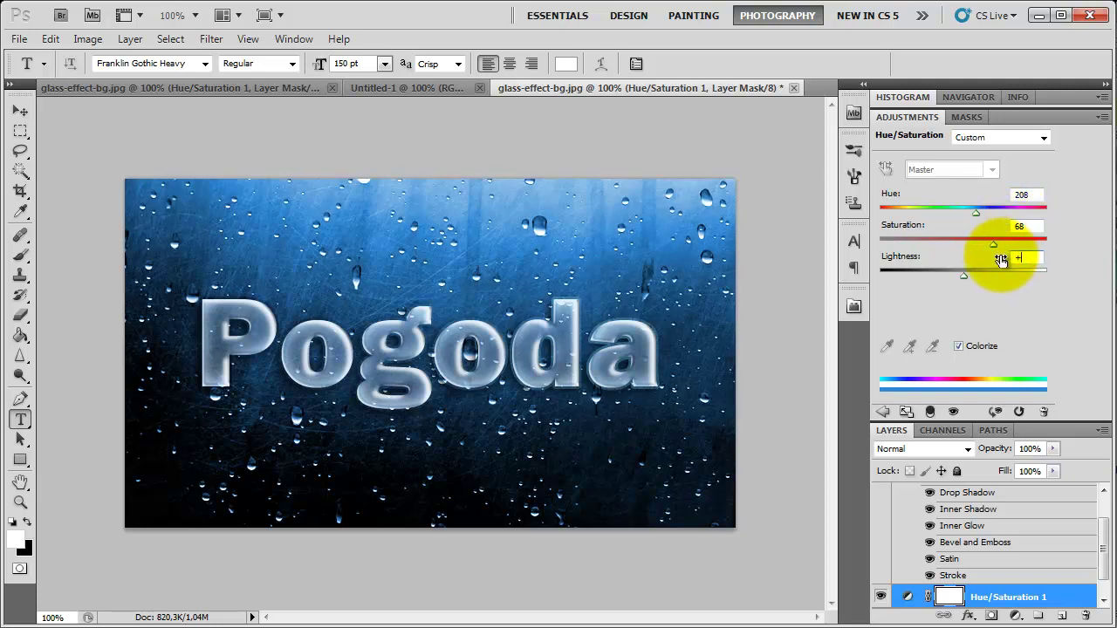